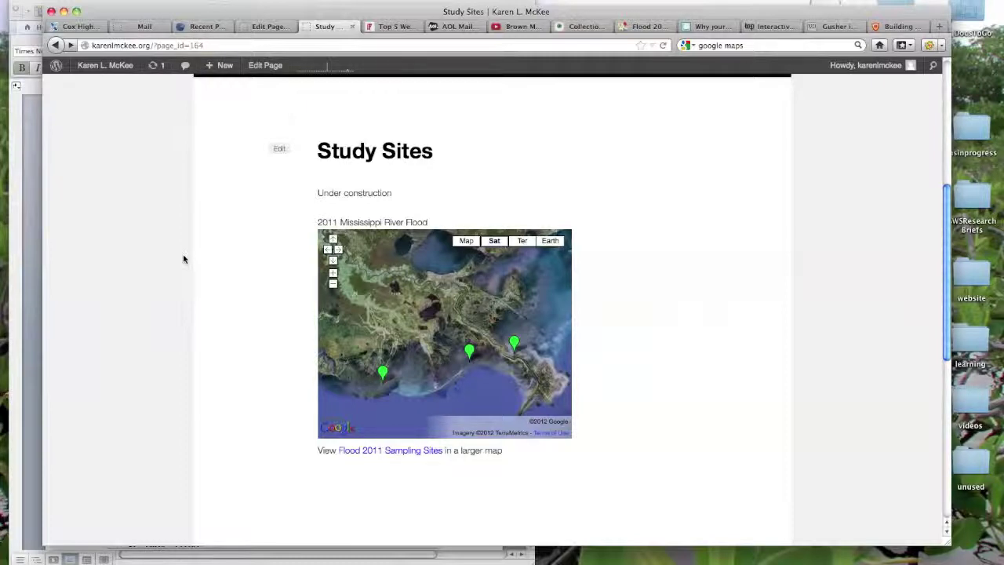
- Open the Flood 2011 Sampling Sites map at full size
scroll(182, 259, "up", 2)
scroll(183, 259, "up", 3)
scroll(185, 265, "up", 2)
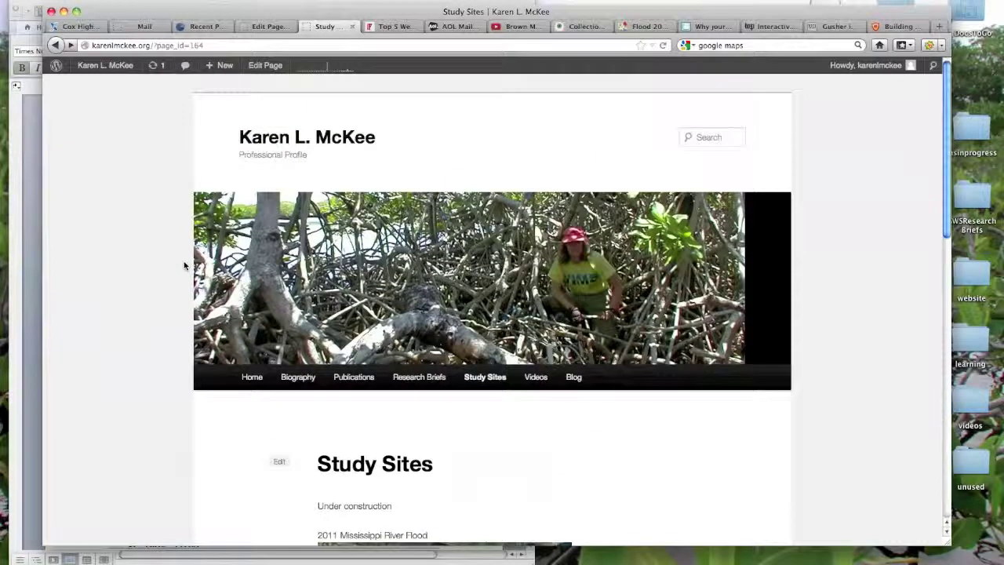
scroll(185, 265, "down", 3)
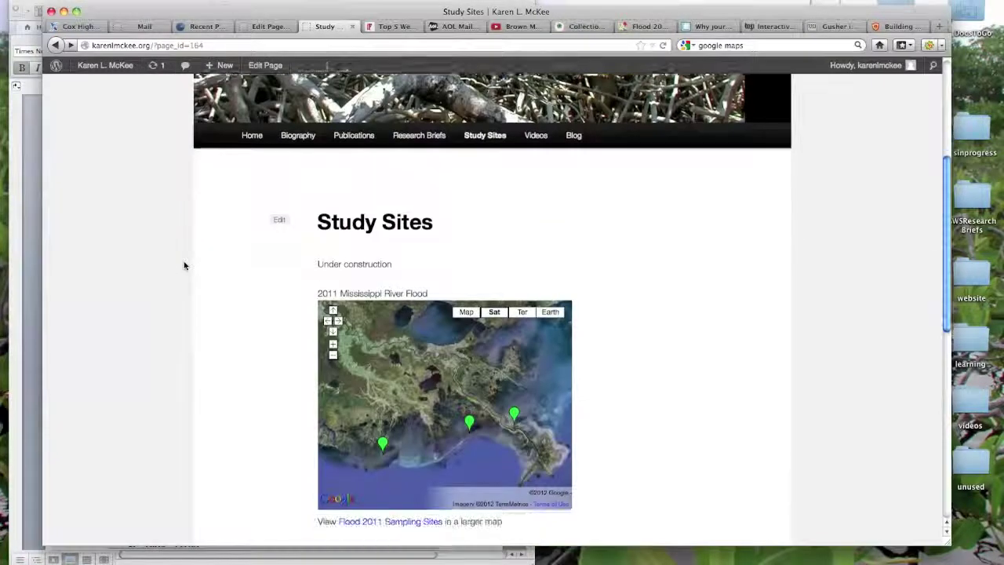
scroll(184, 265, "down", 1)
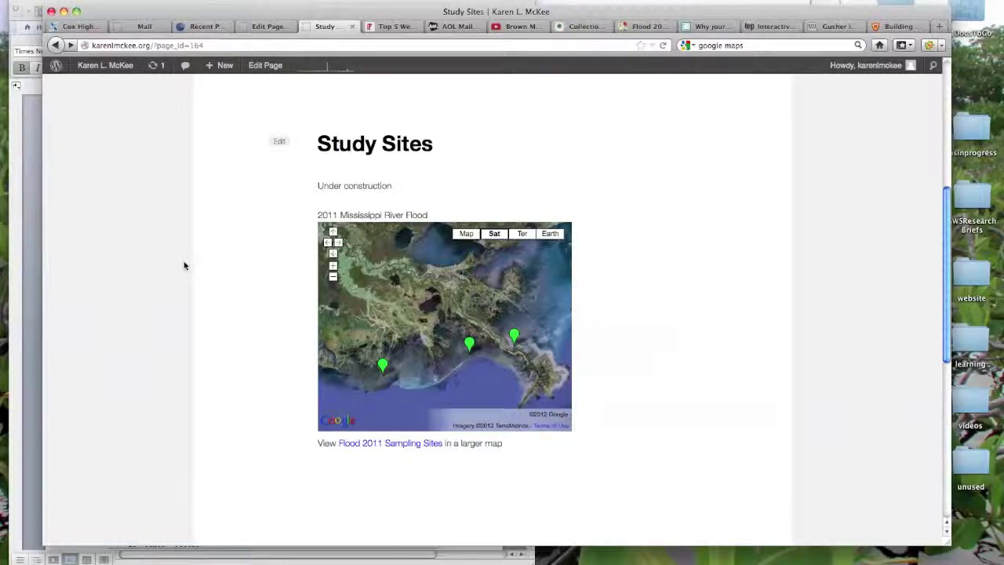
left_click(385, 444)
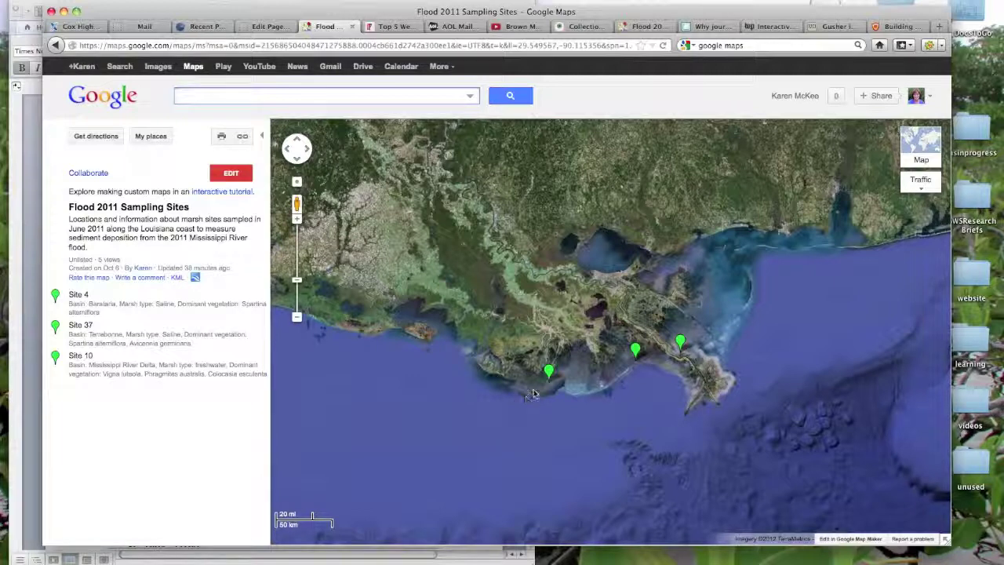
- View and close the info windows for Sites 37, 4 and 10
left_click(548, 372)
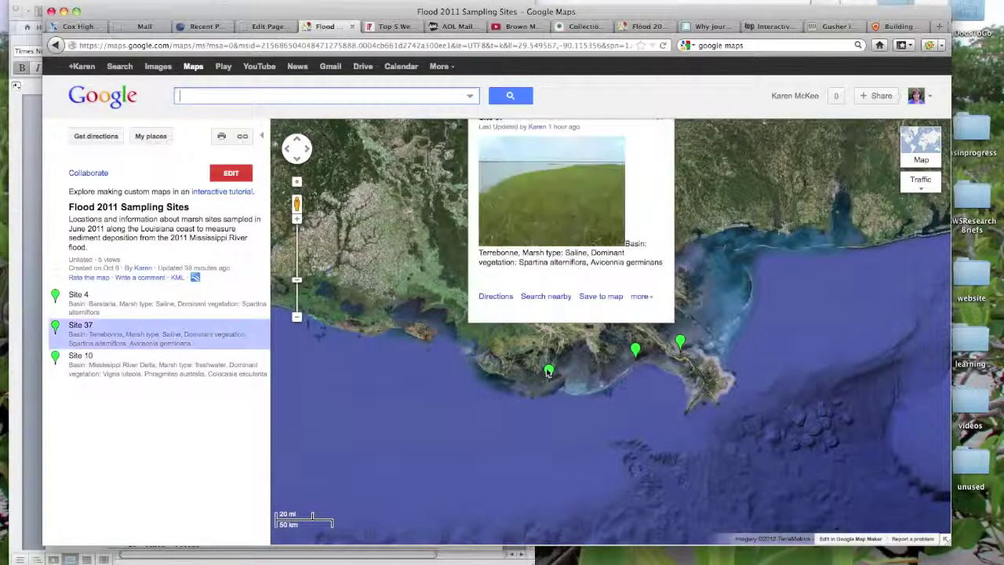
left_click(584, 385)
left_click(636, 371)
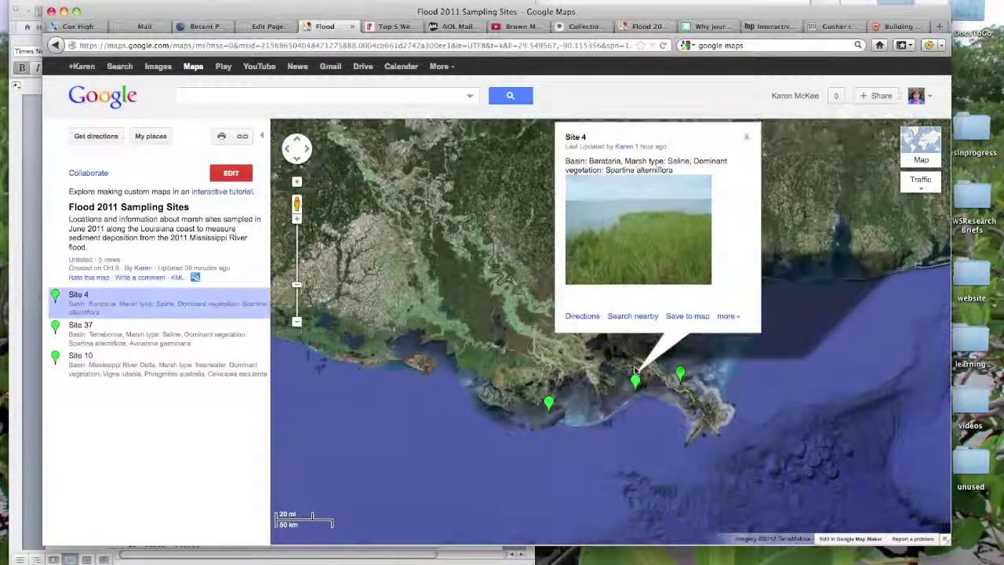
left_click(642, 408)
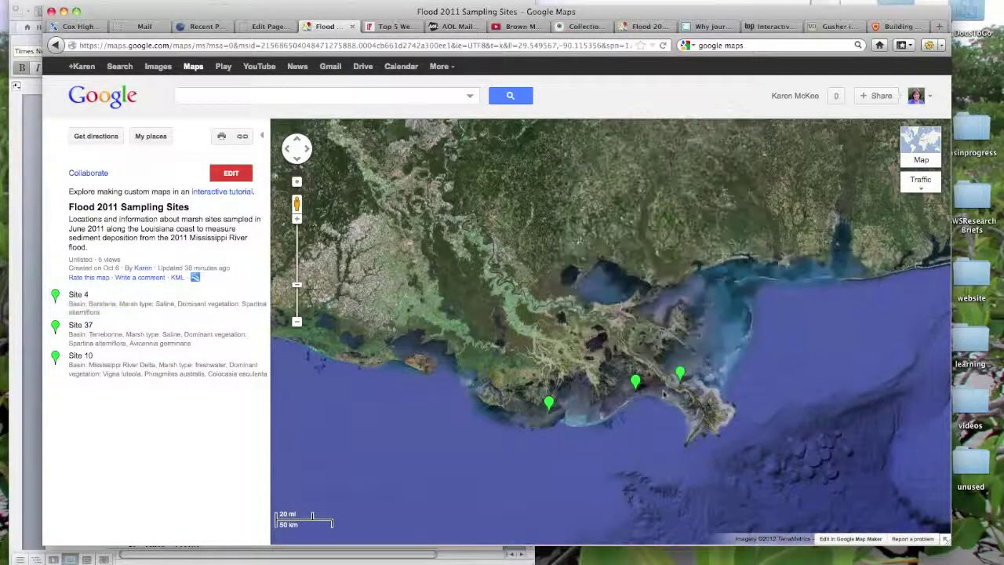
left_click(680, 372)
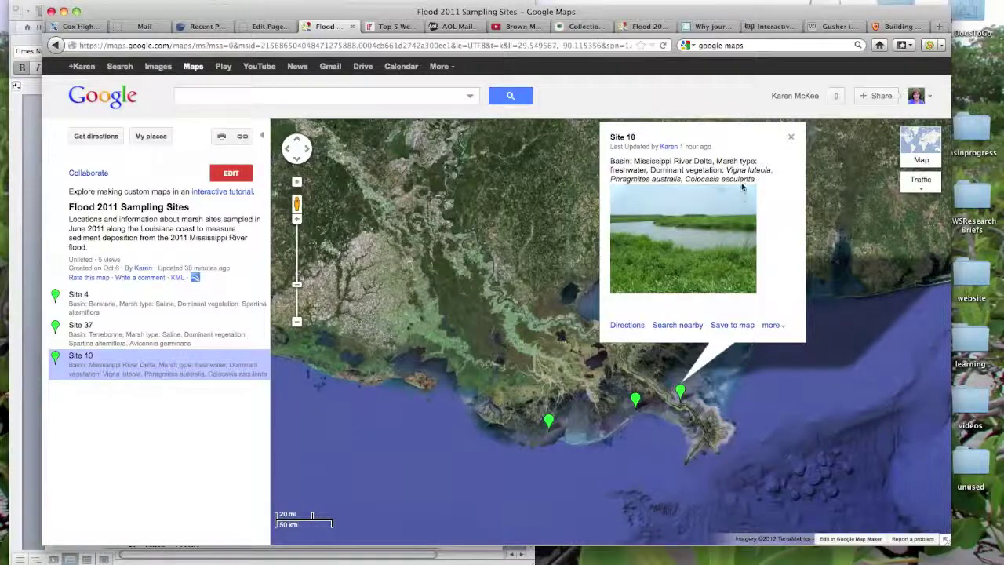
left_click(792, 138)
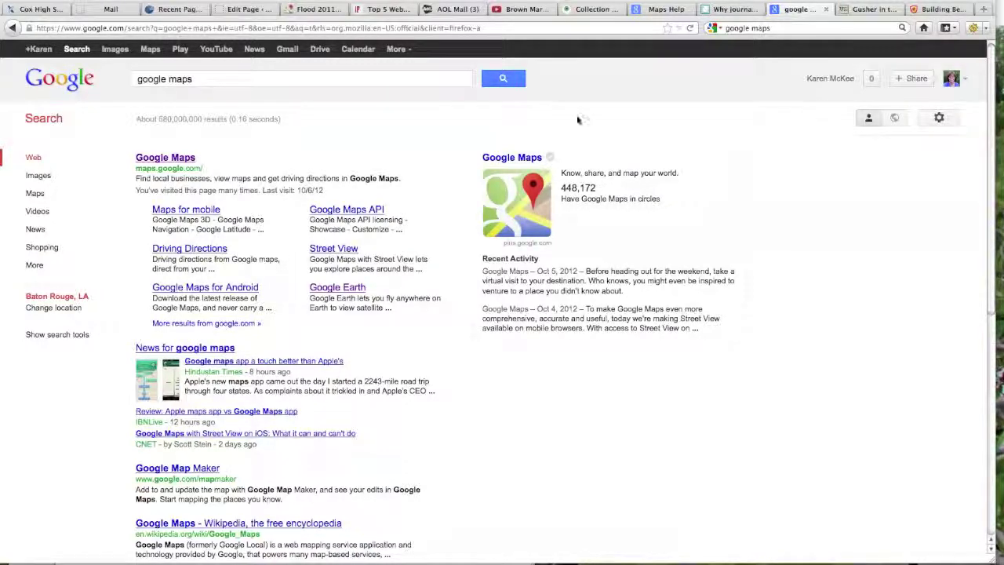
- Check the signed-in Google account, then go to Google Maps' saved maps
left_click(966, 81)
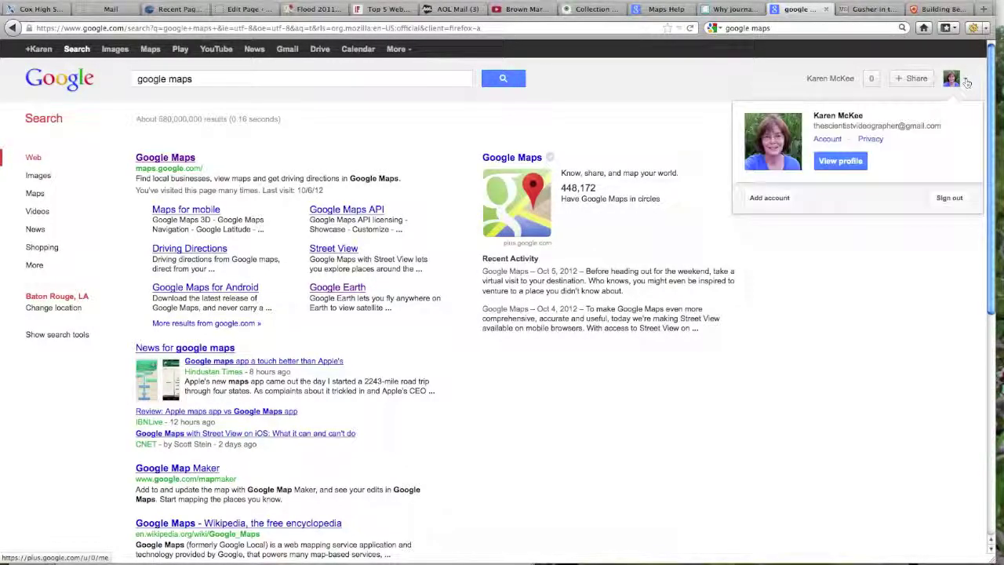
left_click(968, 83)
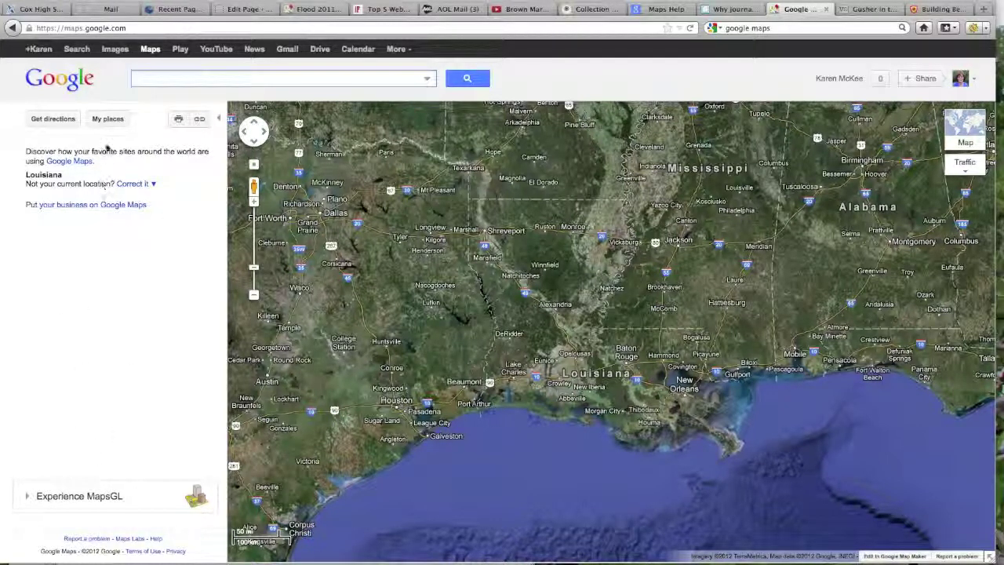
left_click(108, 119)
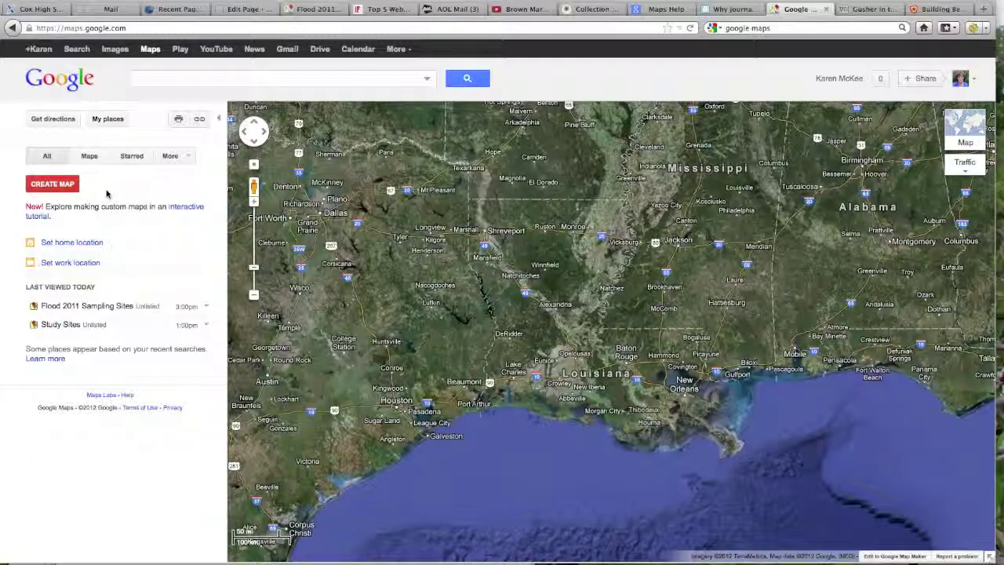
- Start an unlisted custom map, then open Flood 2011 Sampling Sites from My places
left_click(53, 185)
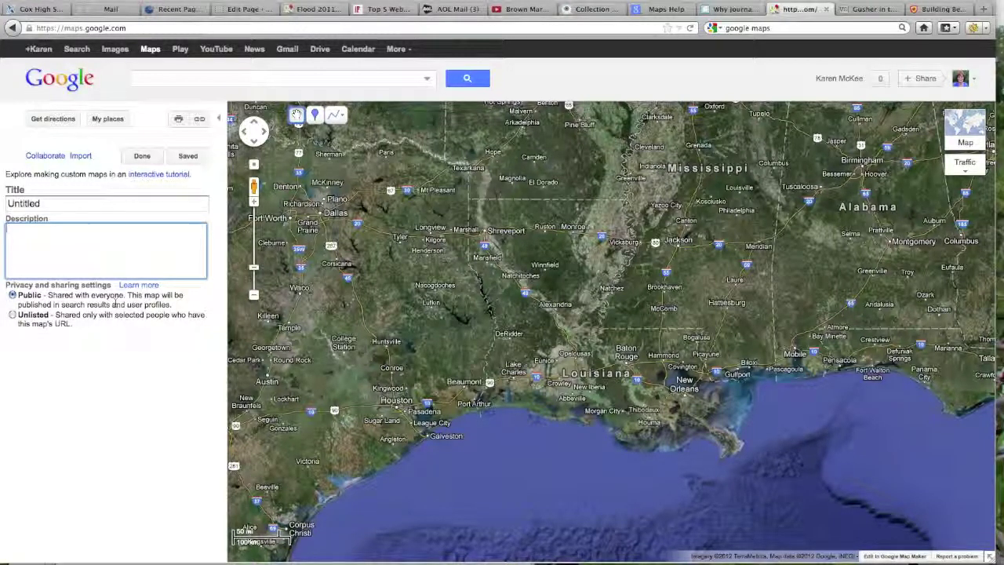
left_click(12, 315)
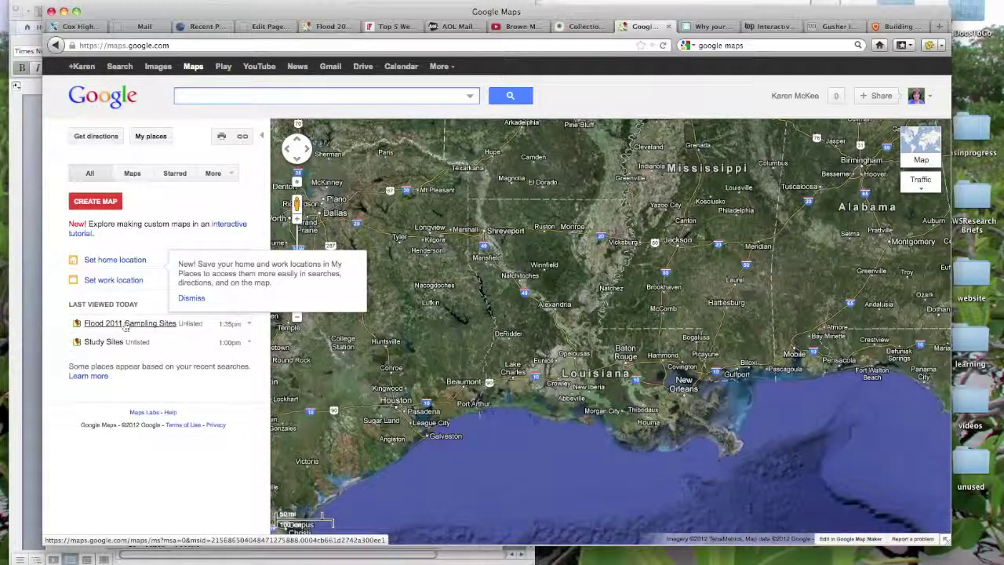
left_click(125, 324)
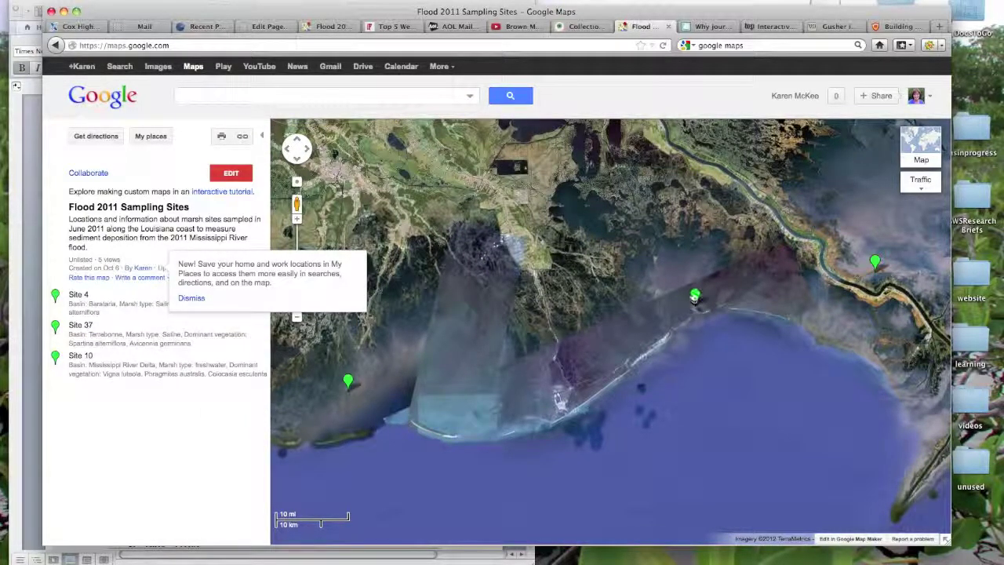
- Review Site 4's info window, then switch the sampling sites map into edit mode
left_click(695, 298)
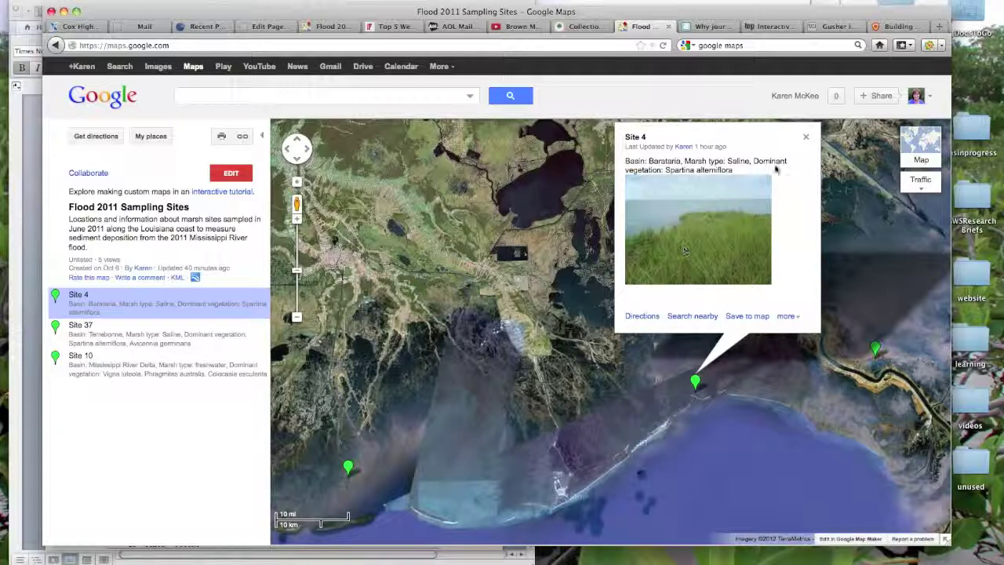
left_click(807, 139)
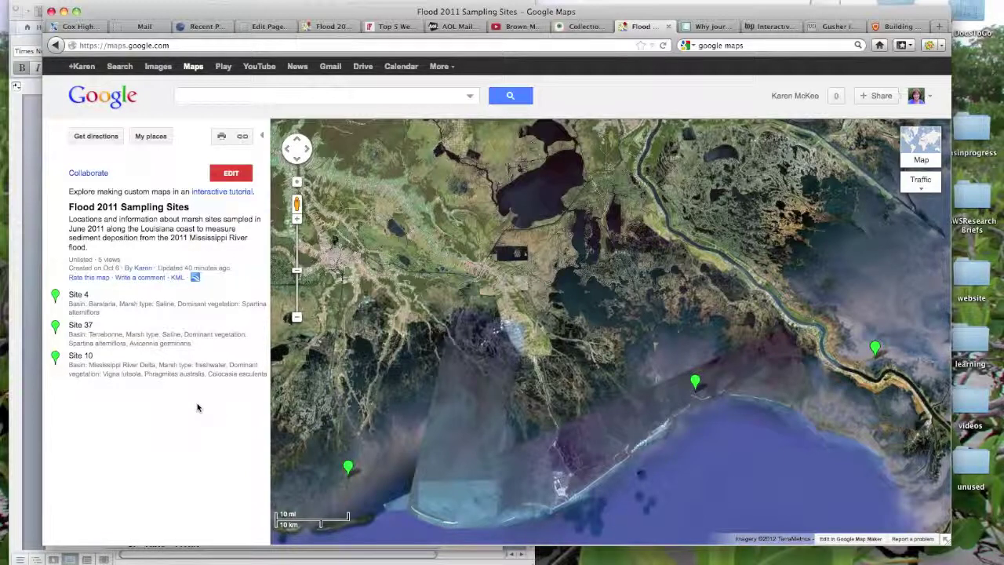
left_click(224, 173)
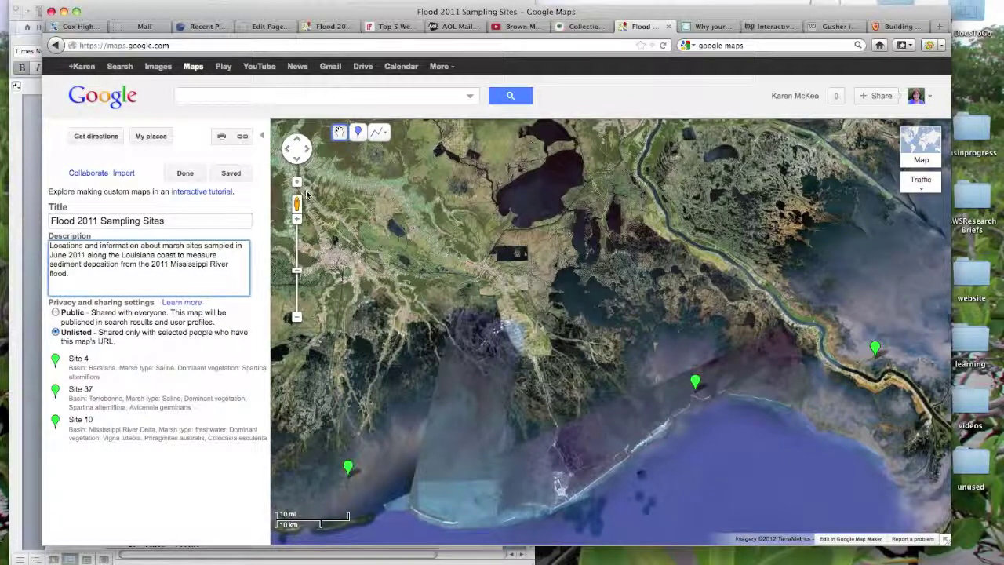
- Drop a trial placemark on the marsh, delete it, and bring up KML import
left_click(358, 134)
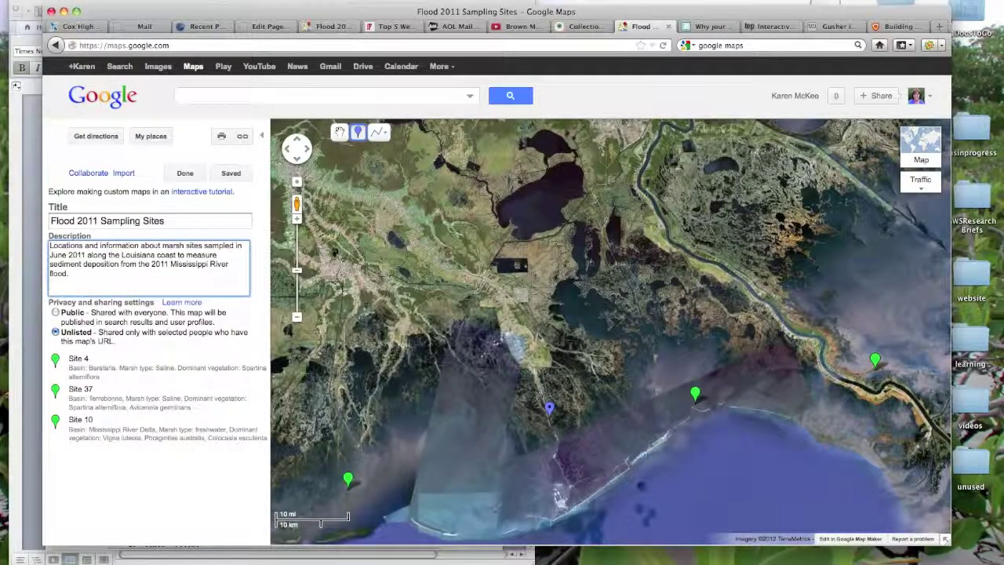
left_click(550, 421)
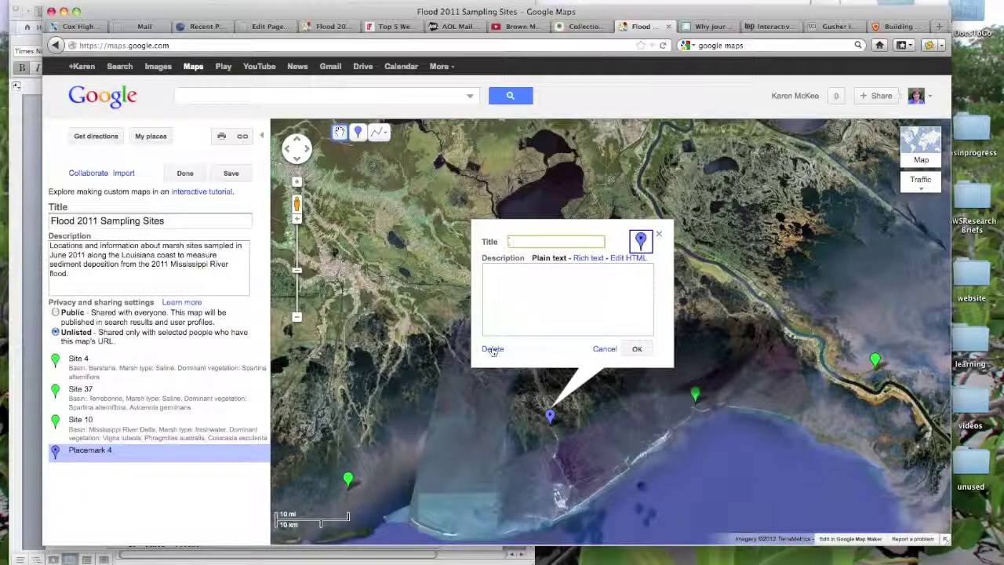
left_click(493, 349)
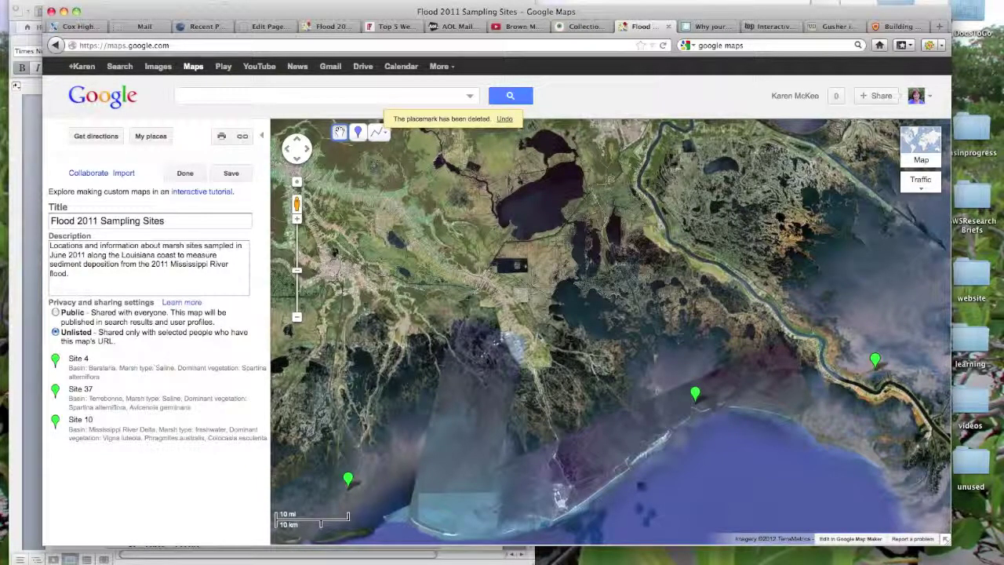
left_click(120, 173)
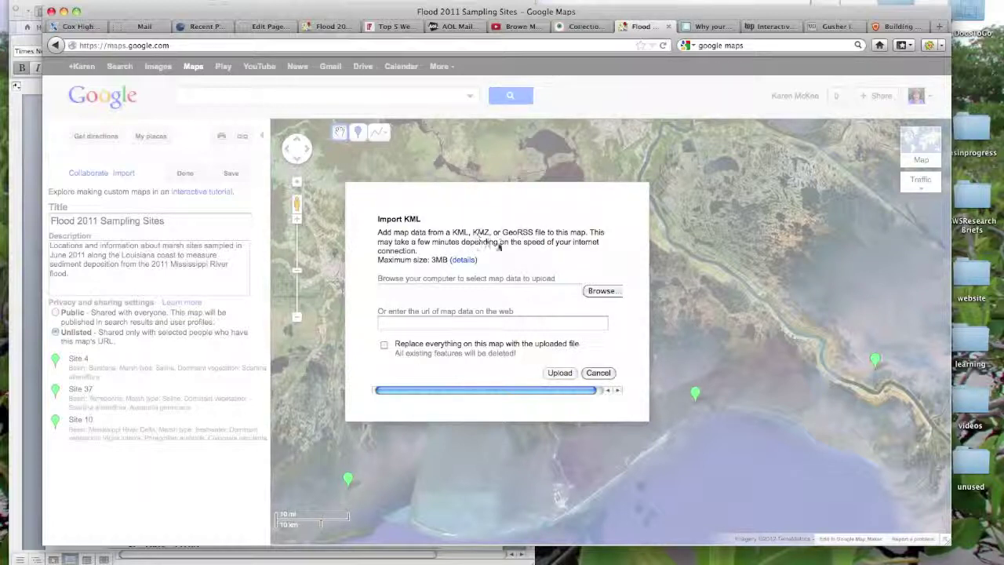
- Upload 58.kmz from the Desktop into the map as placemark 58
left_click(599, 292)
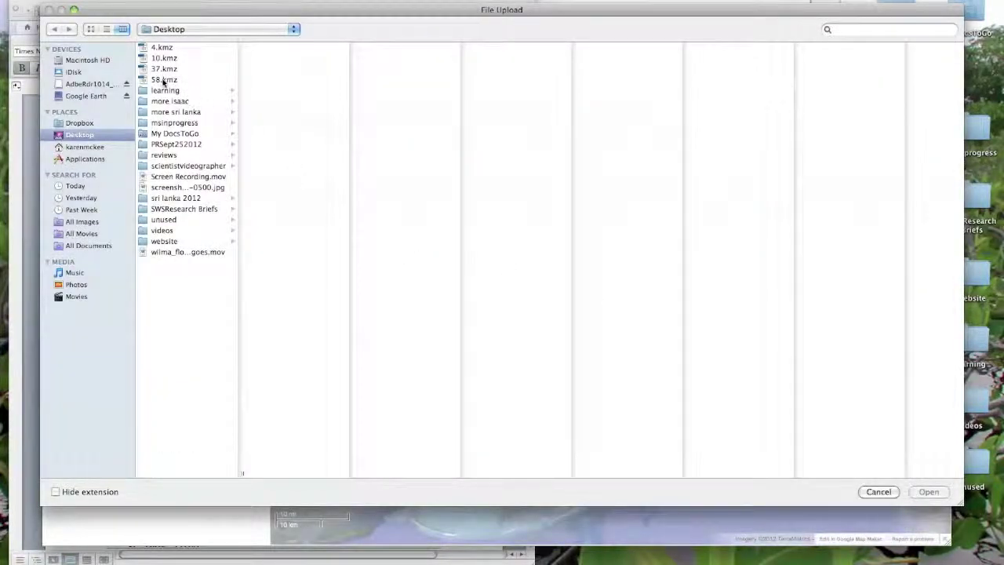
double_click(161, 79)
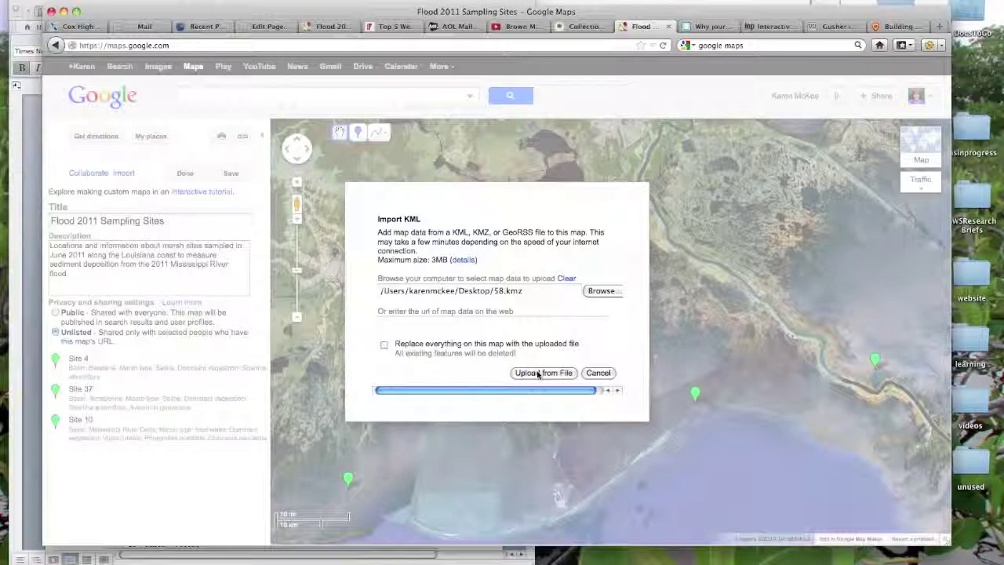
left_click(542, 373)
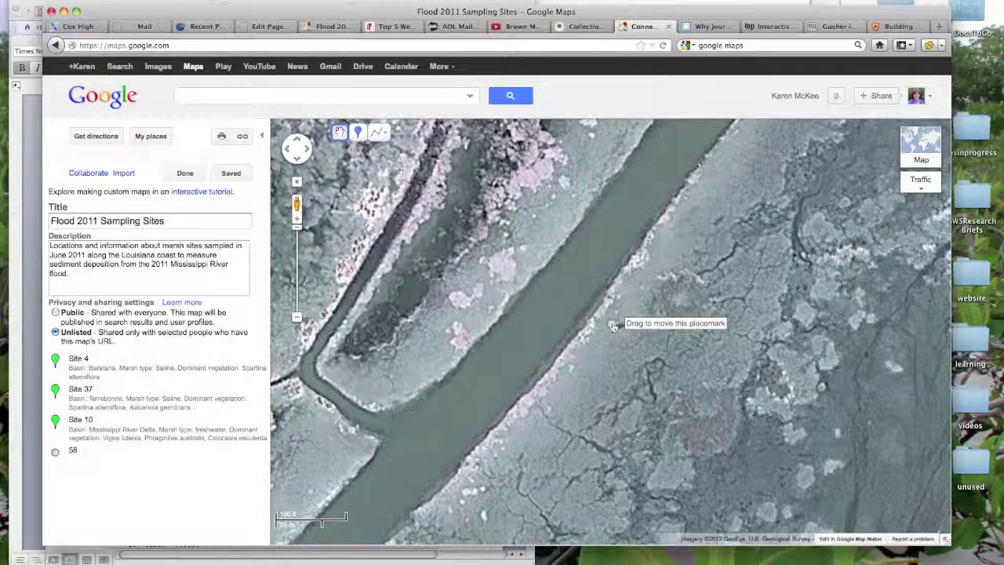
- Zoom out from placemark 58 to the wider Louisiana coast view
left_click(297, 318)
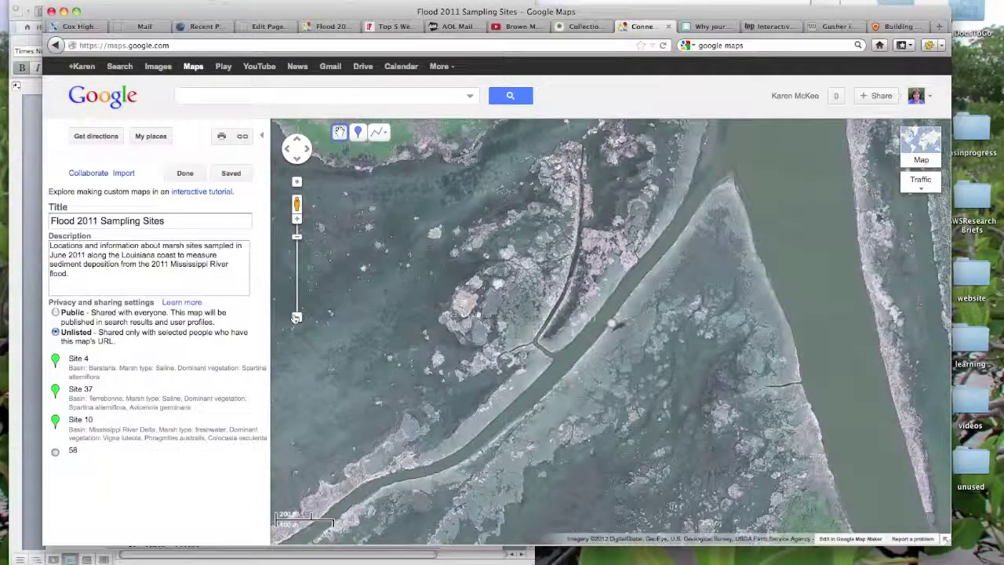
left_click(296, 318)
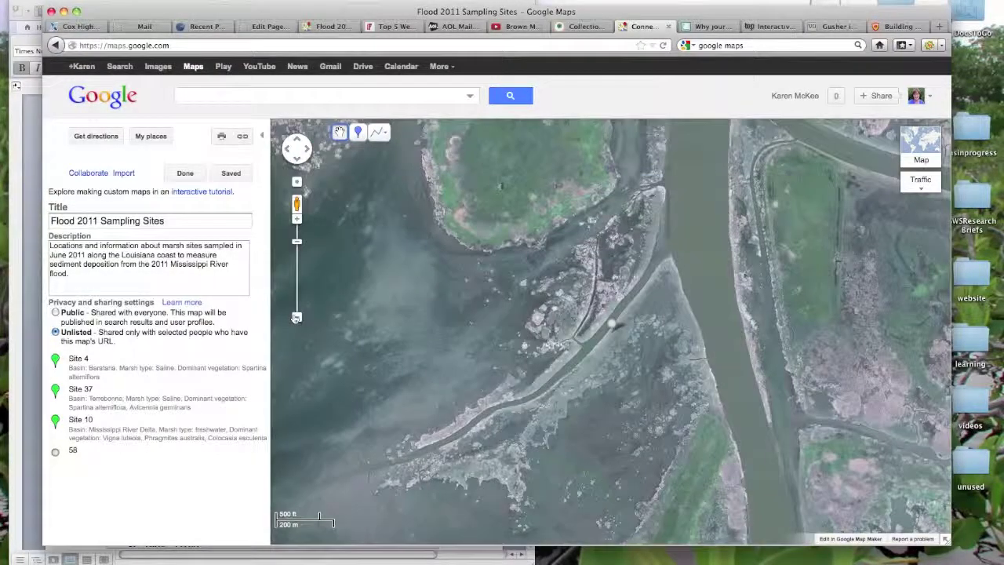
left_click(296, 318)
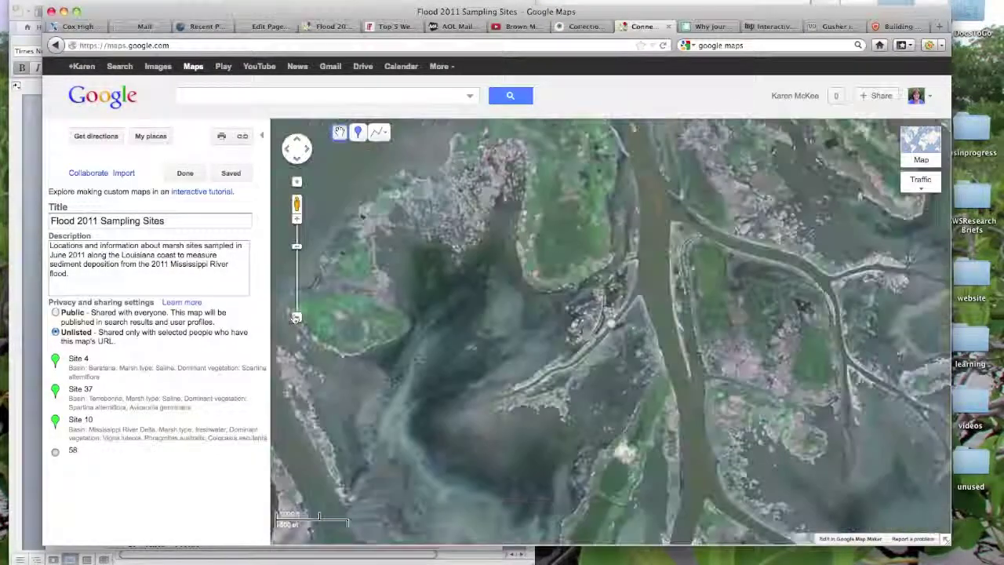
left_click(297, 318)
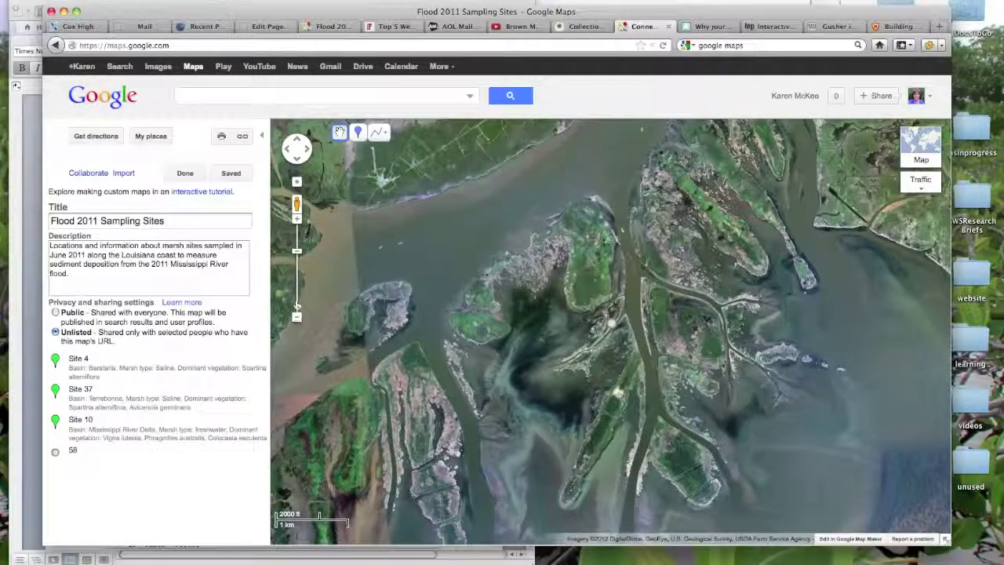
left_click_drag(296, 250, 296, 265)
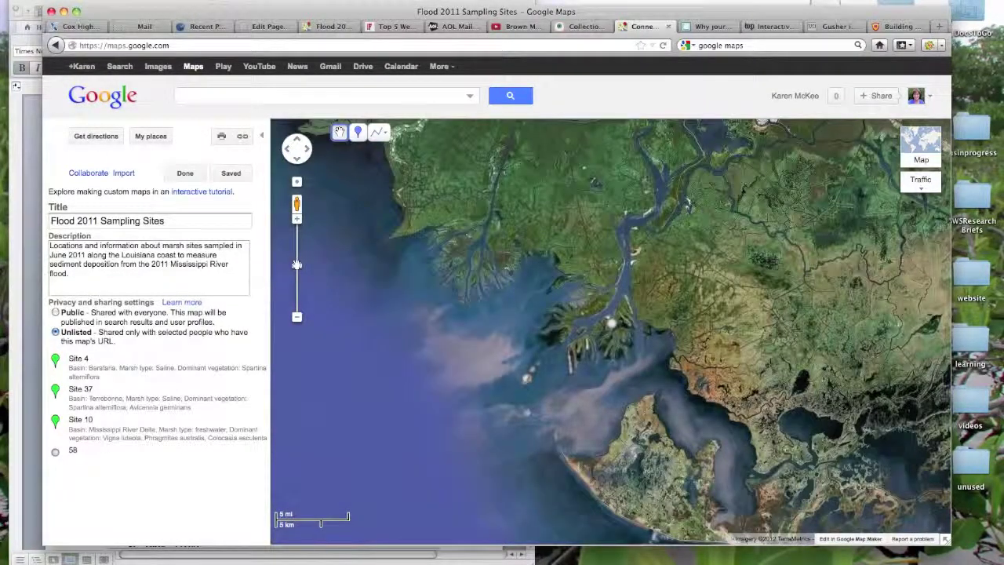
left_click_drag(297, 264, 296, 270)
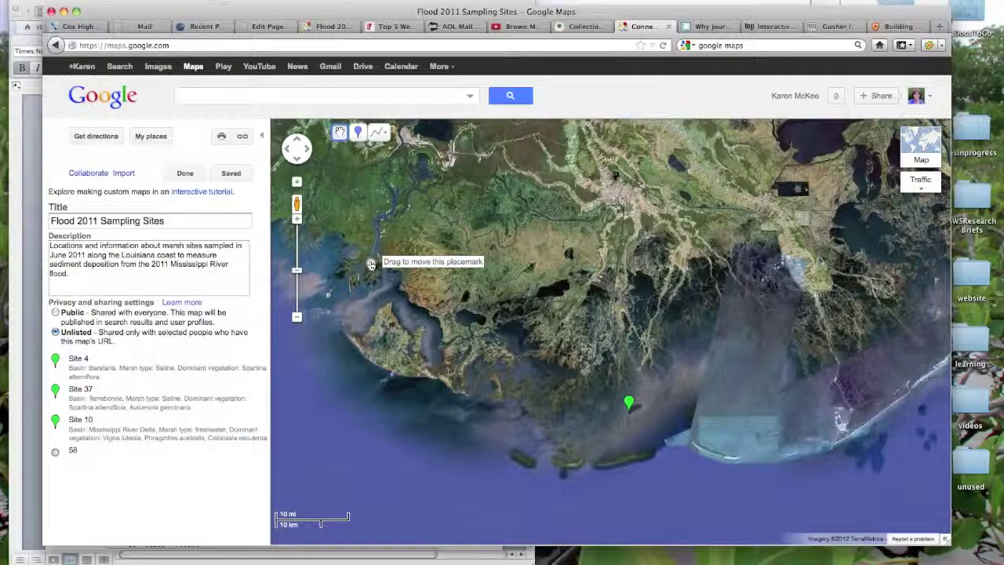
- Give placemark 58 the red pin from Default icons
double_click(372, 264)
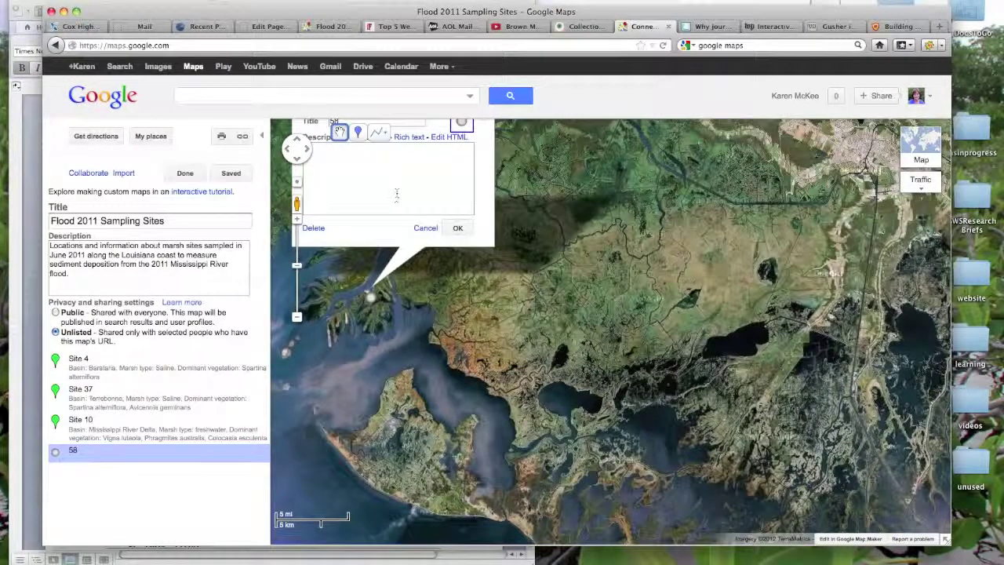
left_click(406, 199)
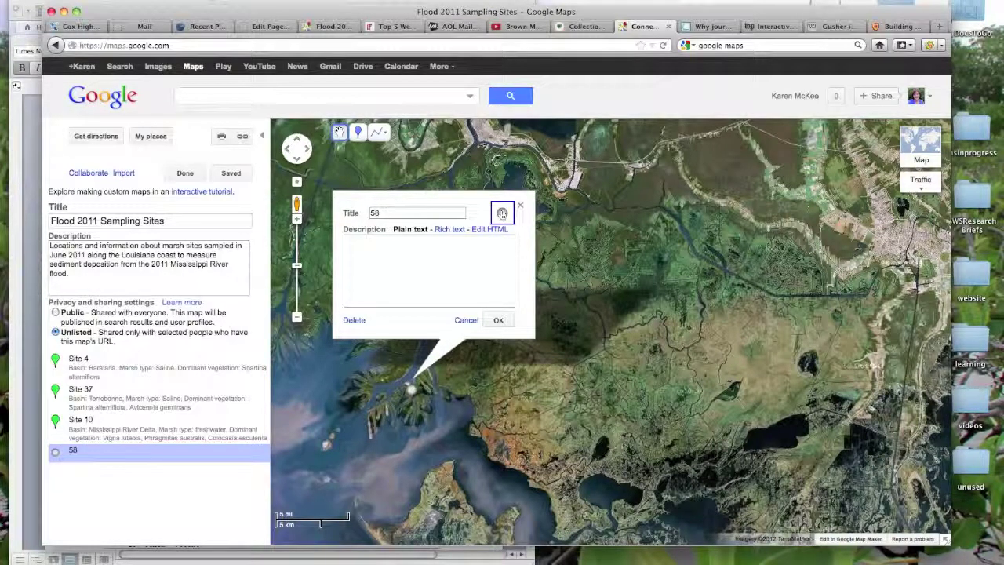
left_click(502, 213)
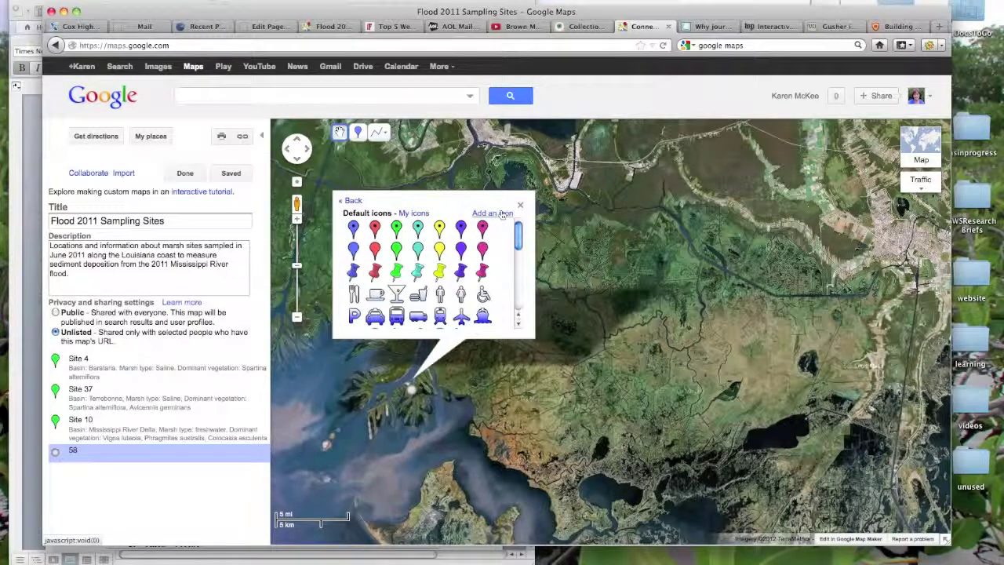
left_click(375, 249)
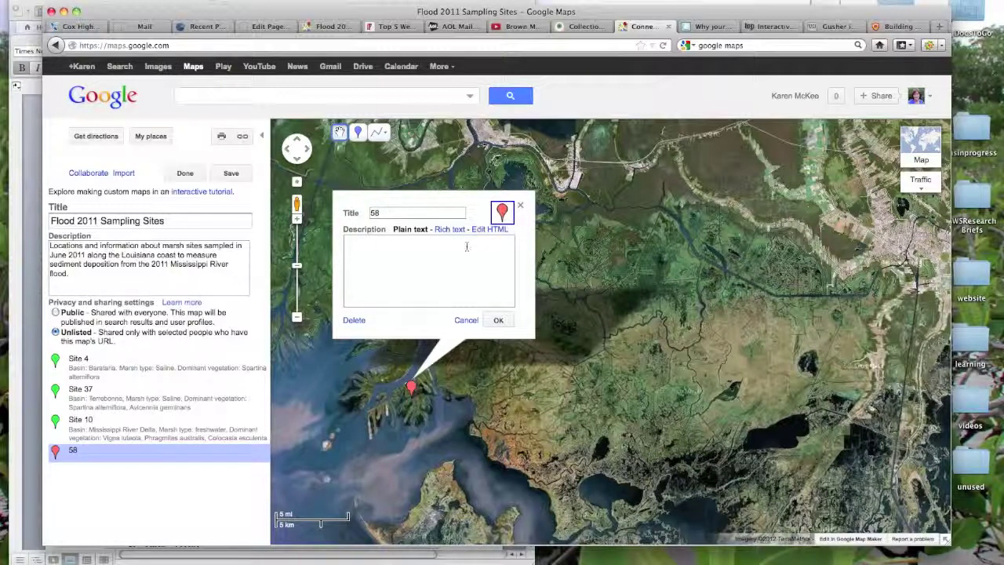
- Retitle placemark 58 'Site 58', paste its basin and vegetation description, enable rich text
left_click(372, 213)
type("S")
type("ite")
left_click(362, 244)
type("Basin: Atchafalaya, Marsh type: freshwater; Dominant vegetation: Colocasia esculenta, Althernathera philoxeroides, Phragmites australis.")
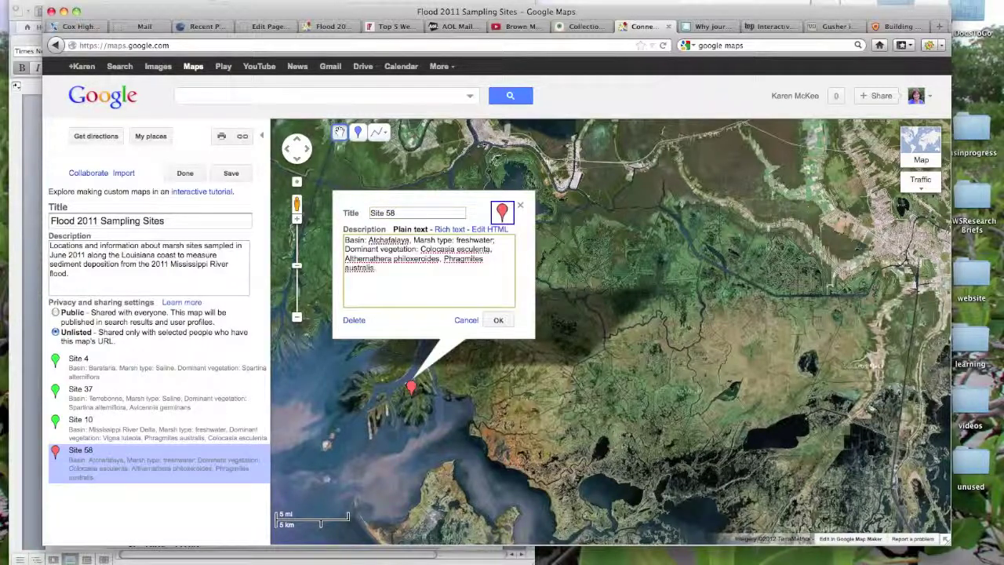
left_click(453, 230)
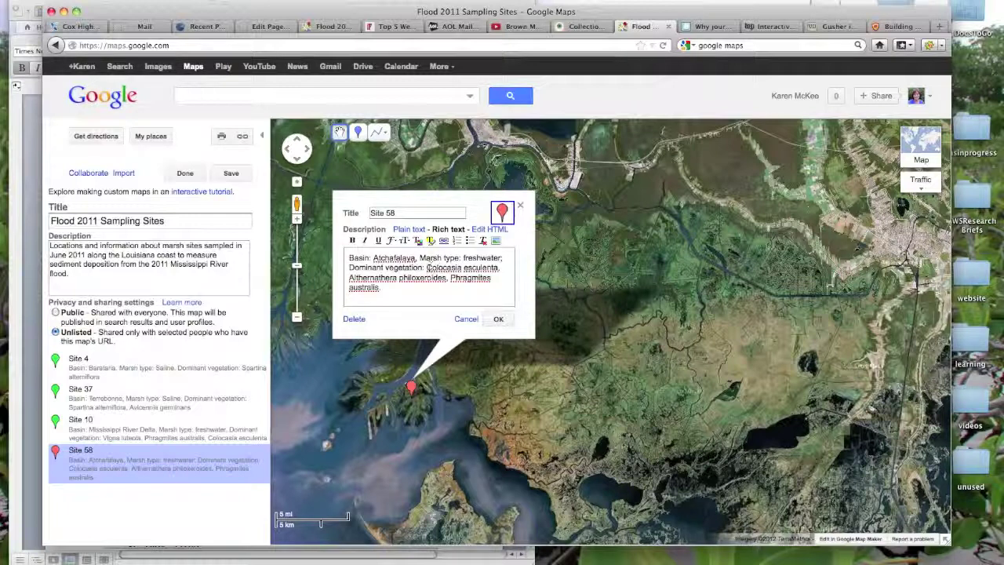
left_click(428, 268)
- Italicize Colocasia esculenta, Althernathera philoxeroides and Phragmites australis, then add a new line
left_click_drag(427, 267, 500, 267)
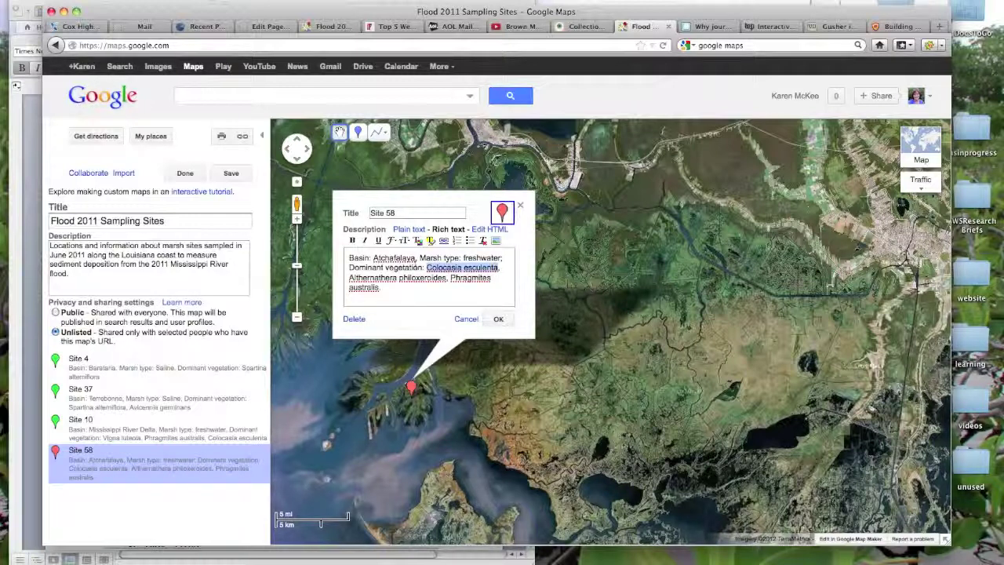
left_click(364, 240)
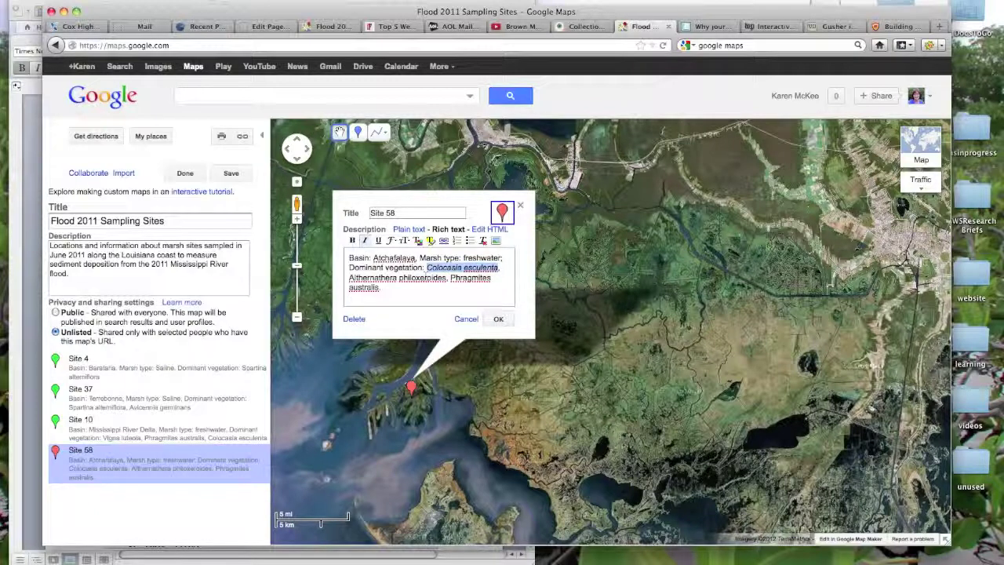
left_click_drag(446, 278, 349, 281)
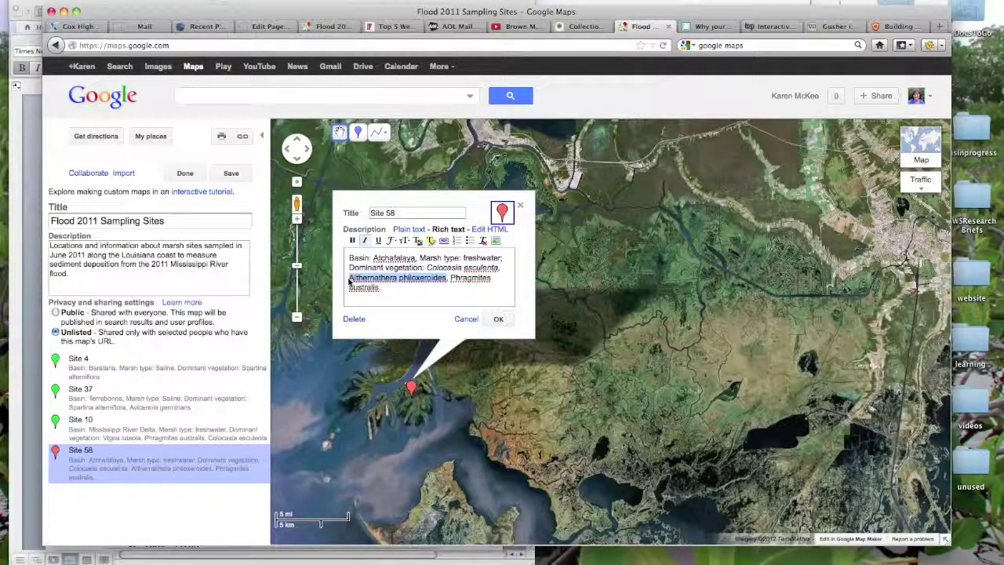
left_click(365, 241)
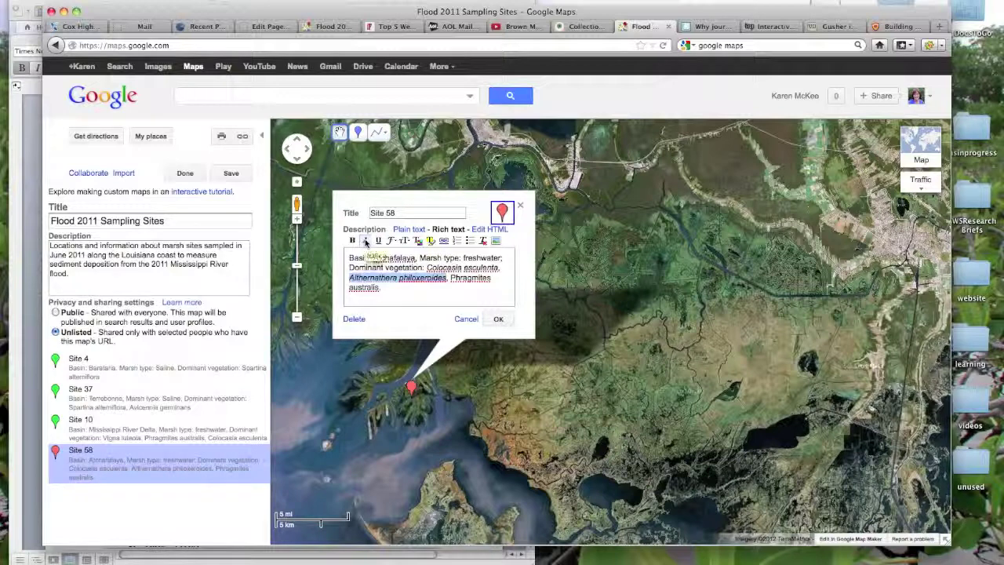
left_click_drag(451, 278, 381, 288)
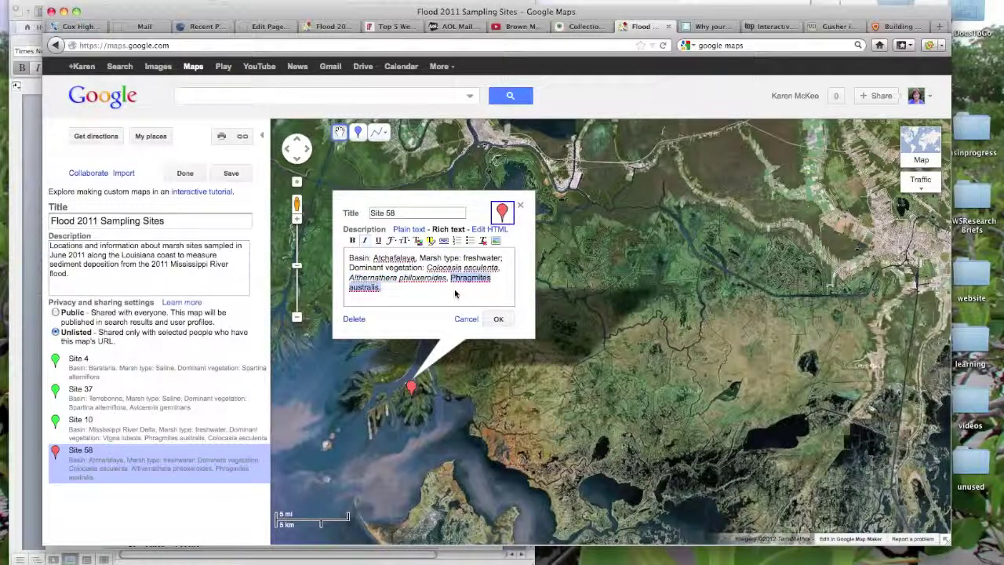
left_click(364, 242)
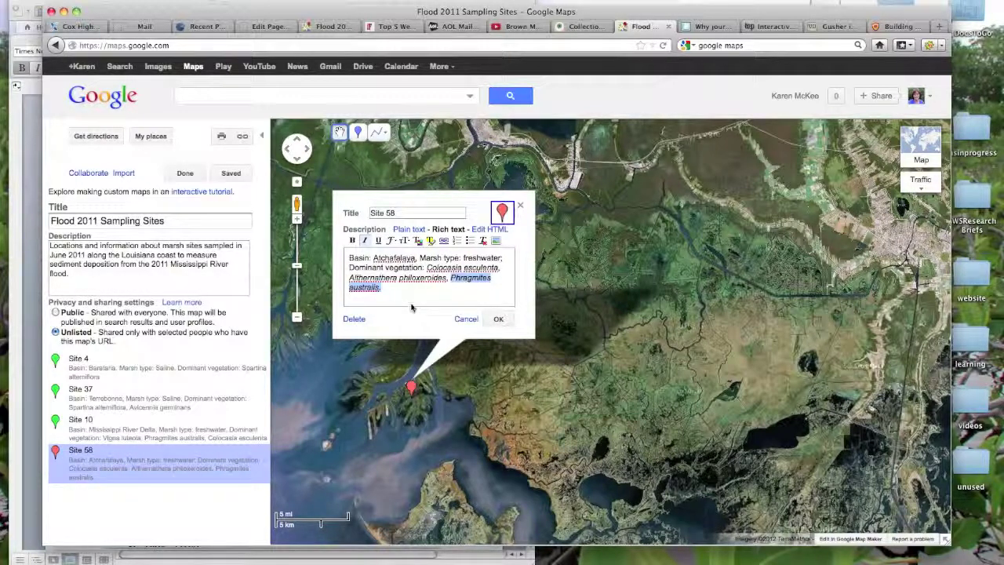
left_click(391, 292)
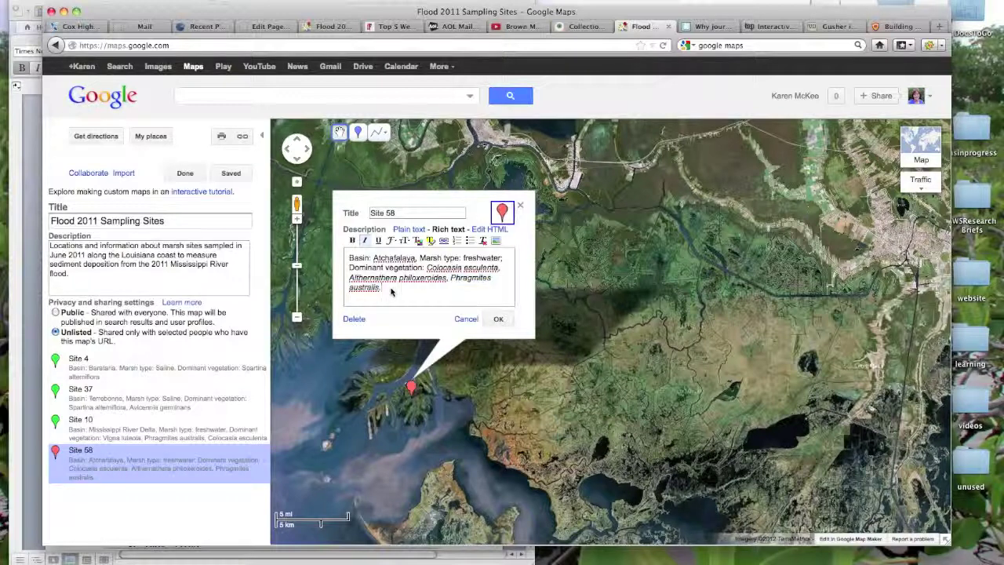
key("Return")
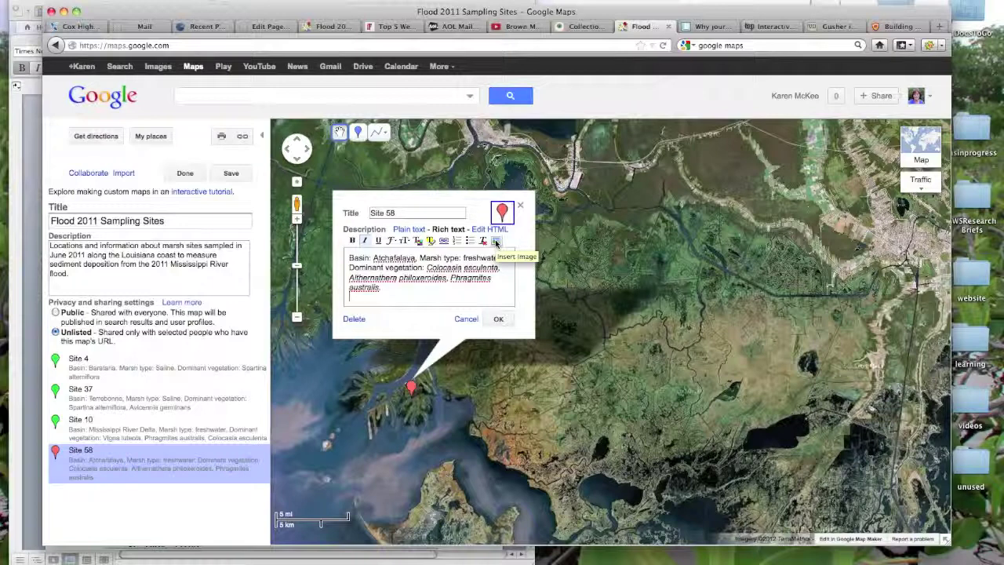
left_click(495, 241)
left_click(496, 241)
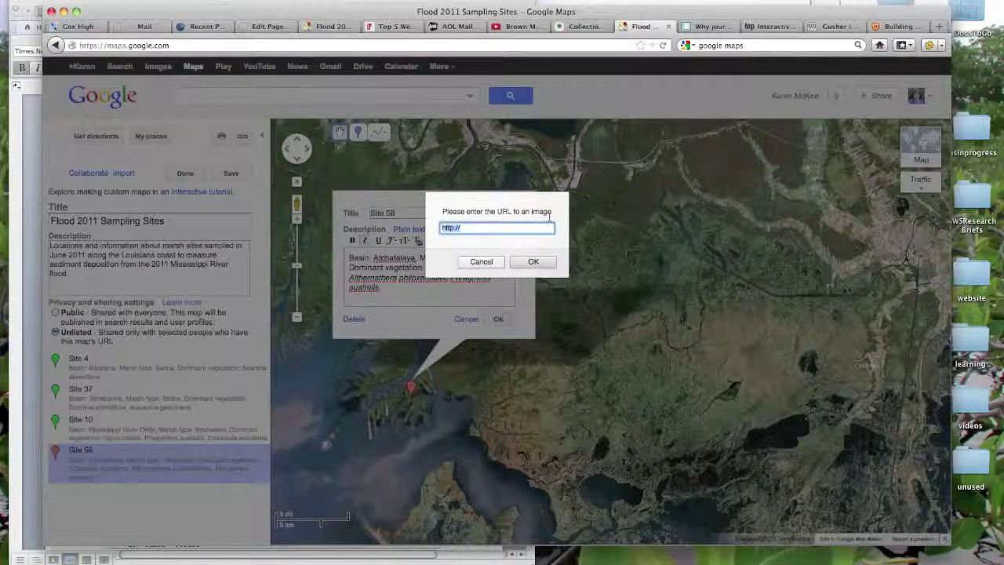
left_click(481, 263)
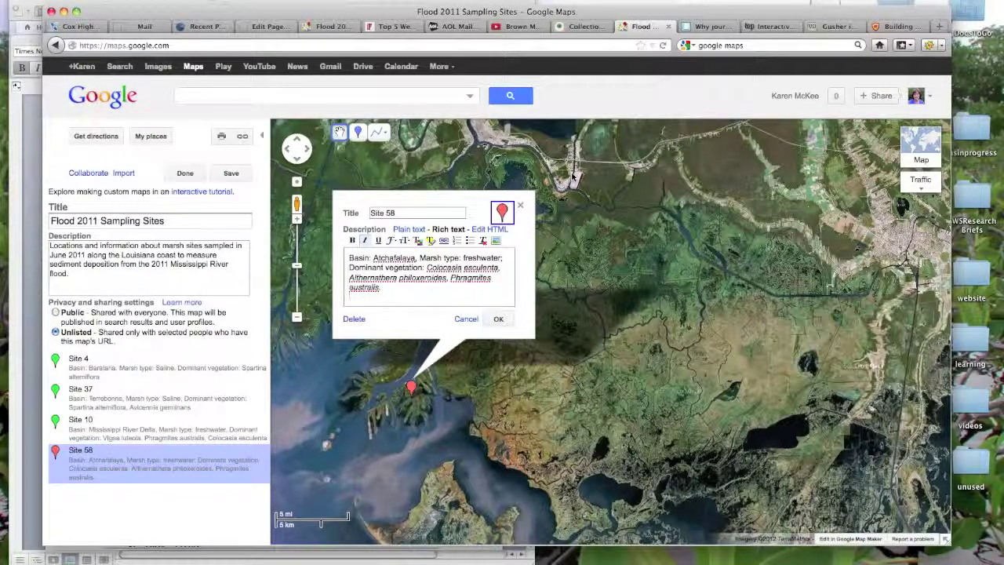
- Copy the file URL of the Site 58 Ground View image (veg58.jpg) from the WordPress media library
left_click(276, 29)
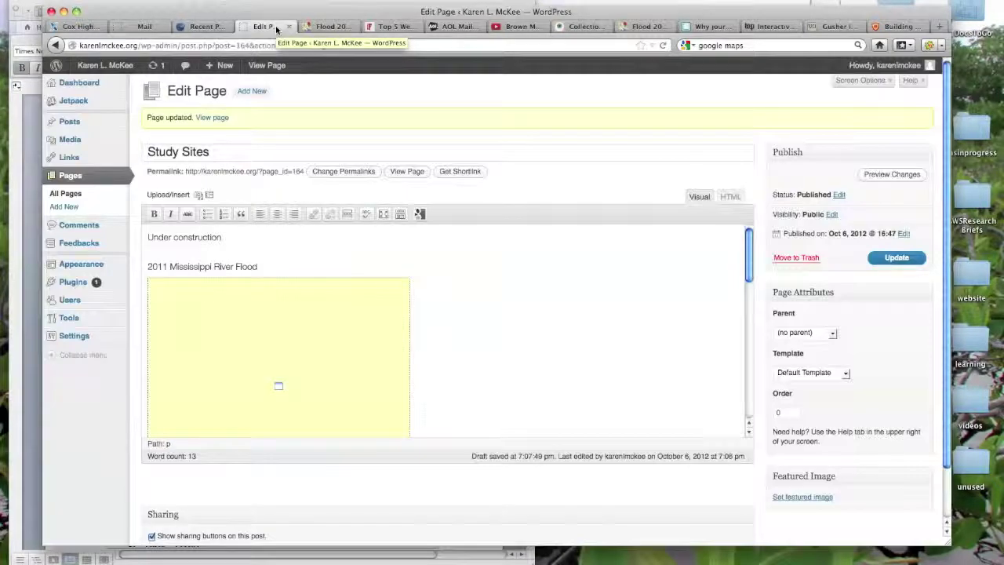
mouse_move(67, 139)
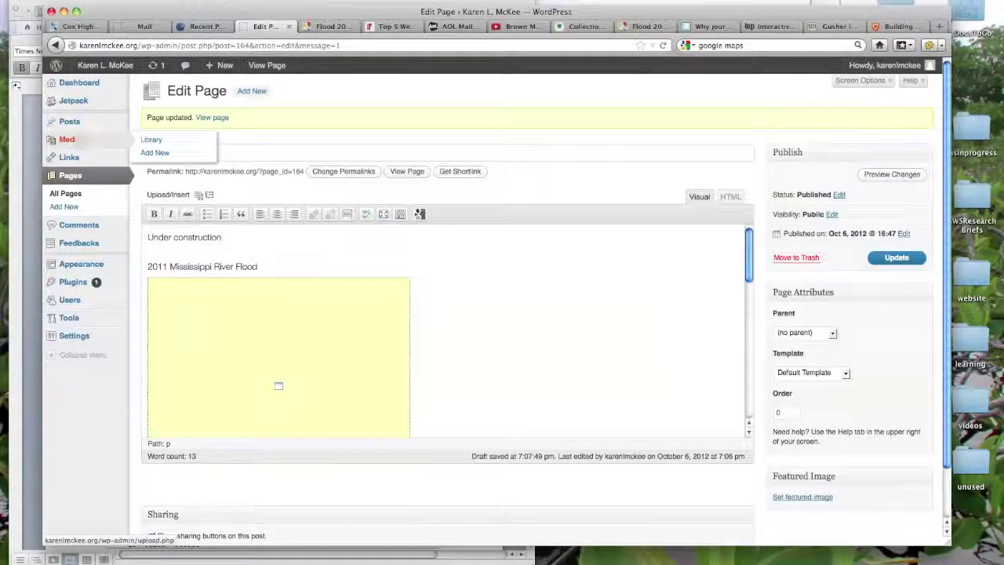
left_click(150, 141)
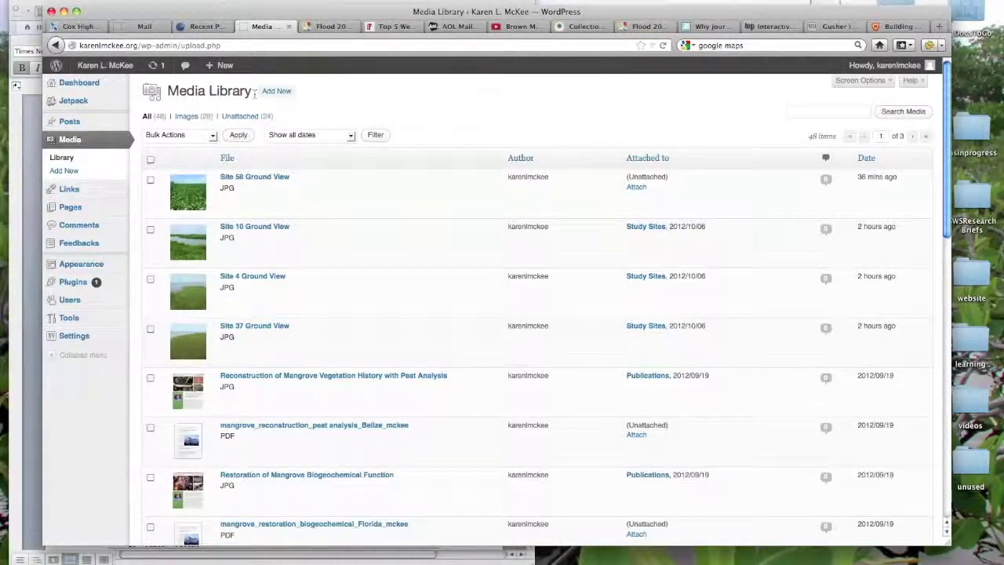
mouse_move(255, 180)
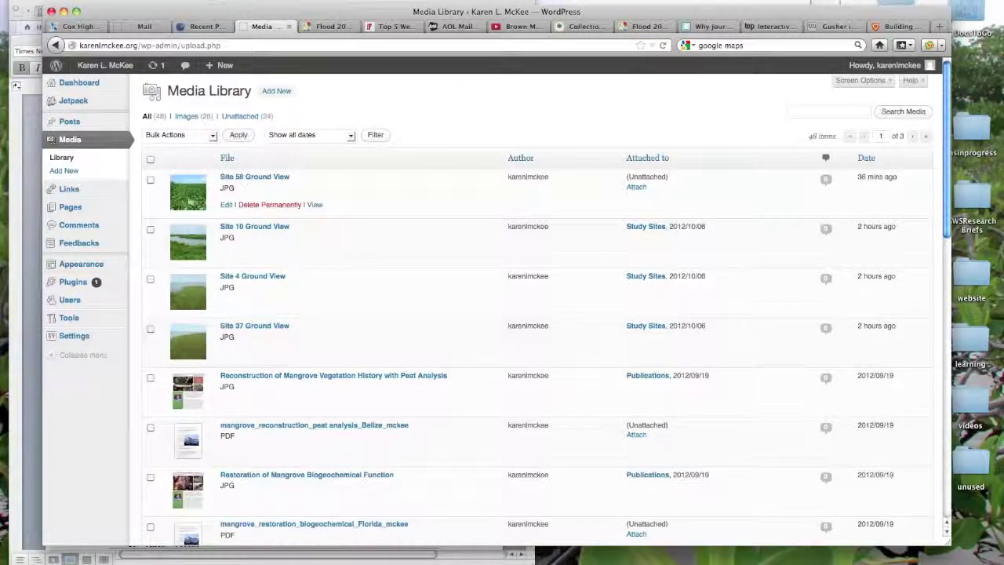
left_click(259, 177)
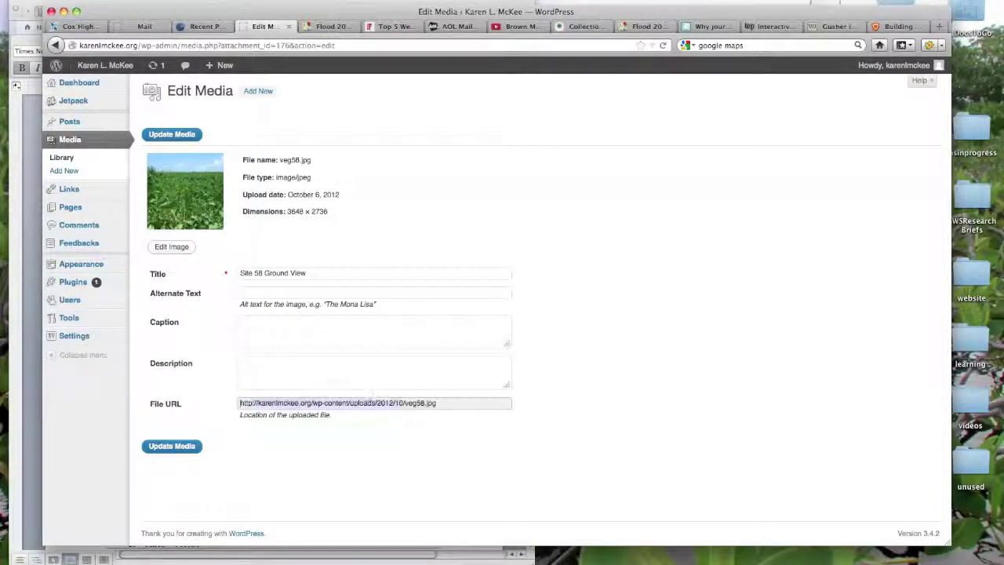
left_click_drag(240, 402, 446, 406)
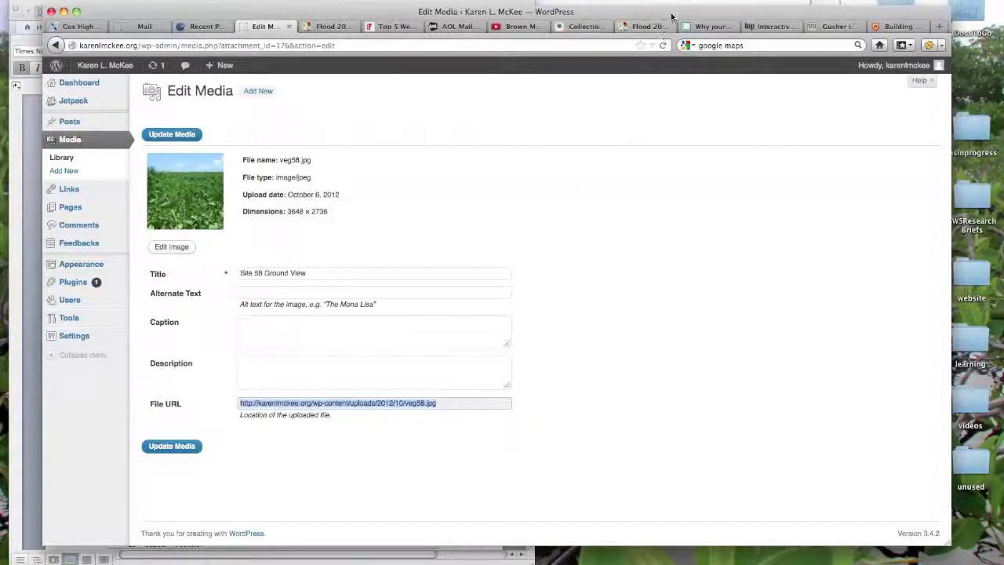
- Insert the veg58.jpg ground-view photo into Site 58's description and confirm the placemark edit
left_click(651, 26)
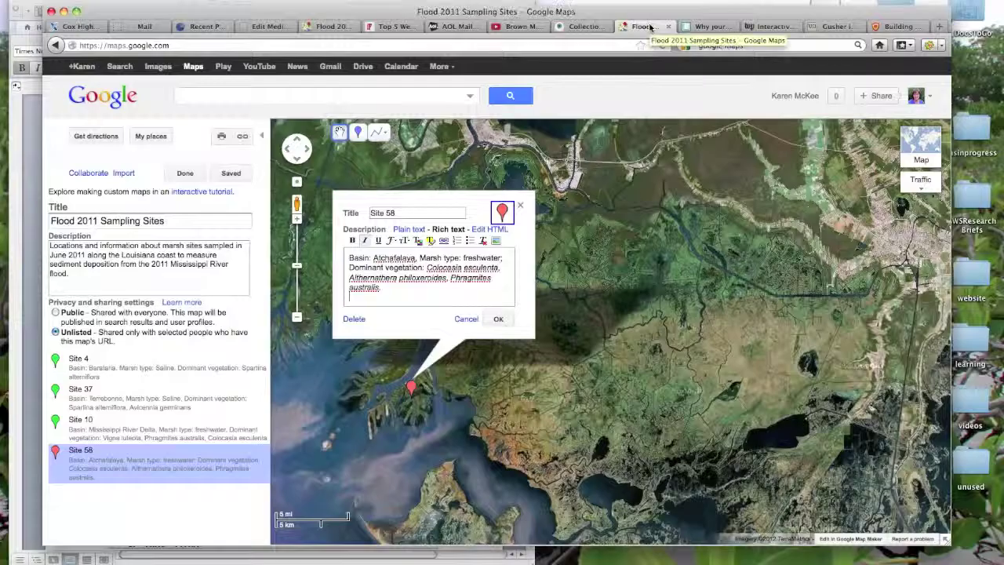
left_click(496, 242)
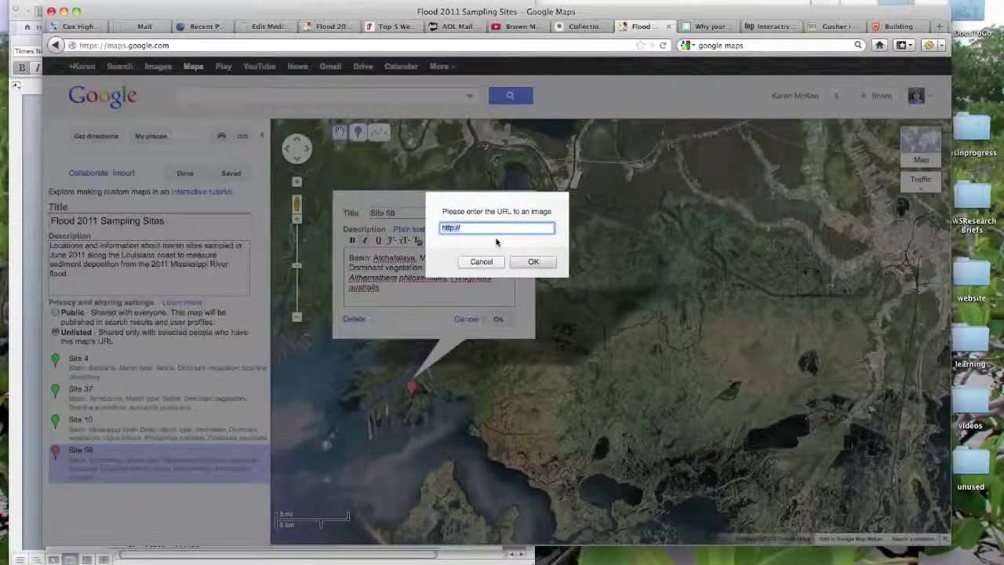
key("ctrl+v")
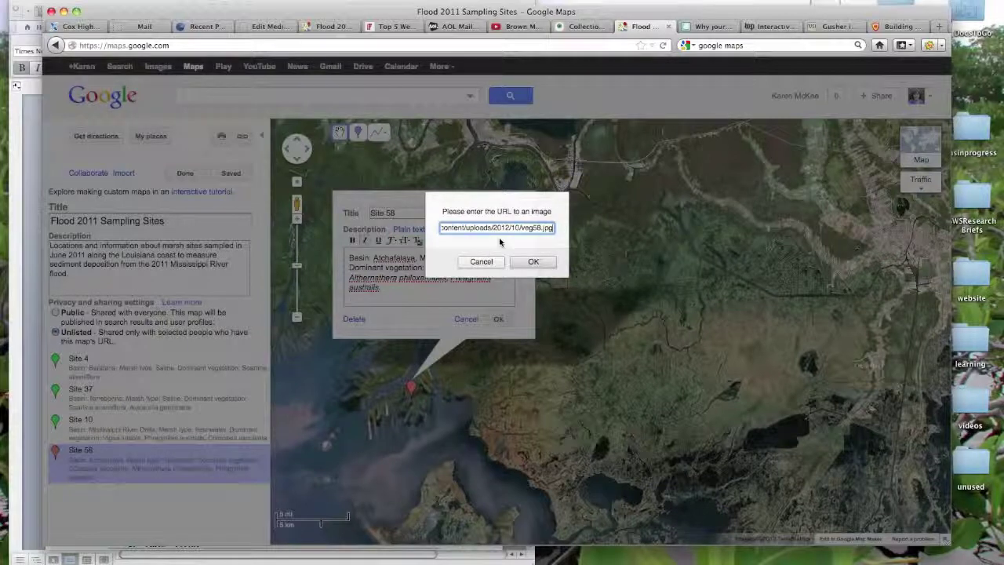
left_click(531, 262)
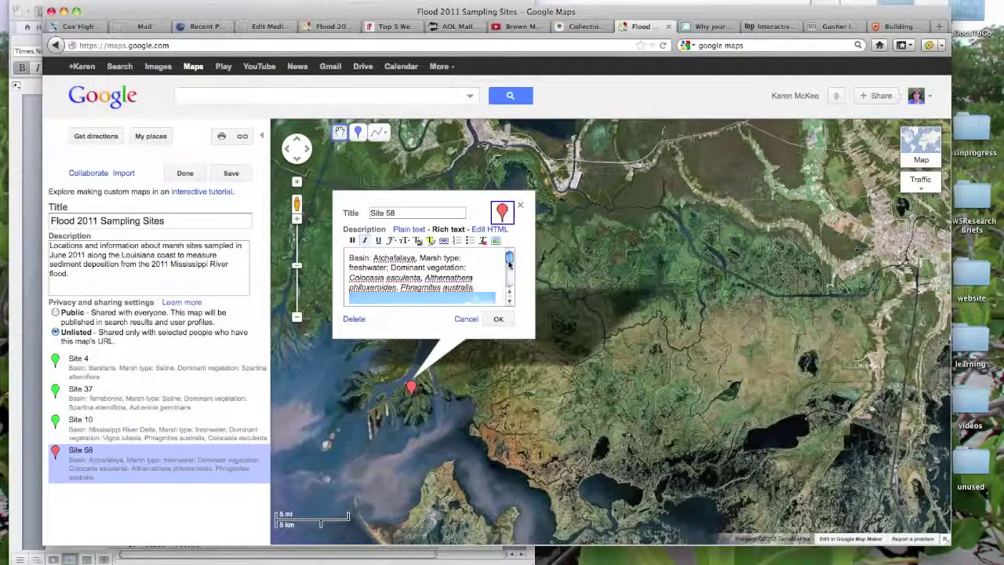
left_click_drag(509, 262, 510, 274)
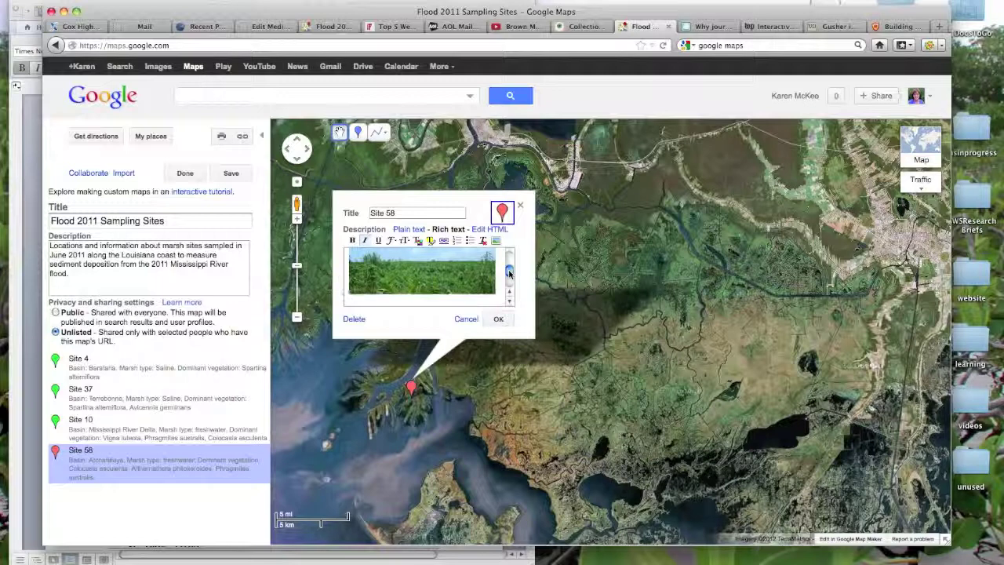
left_click_drag(509, 271, 510, 289)
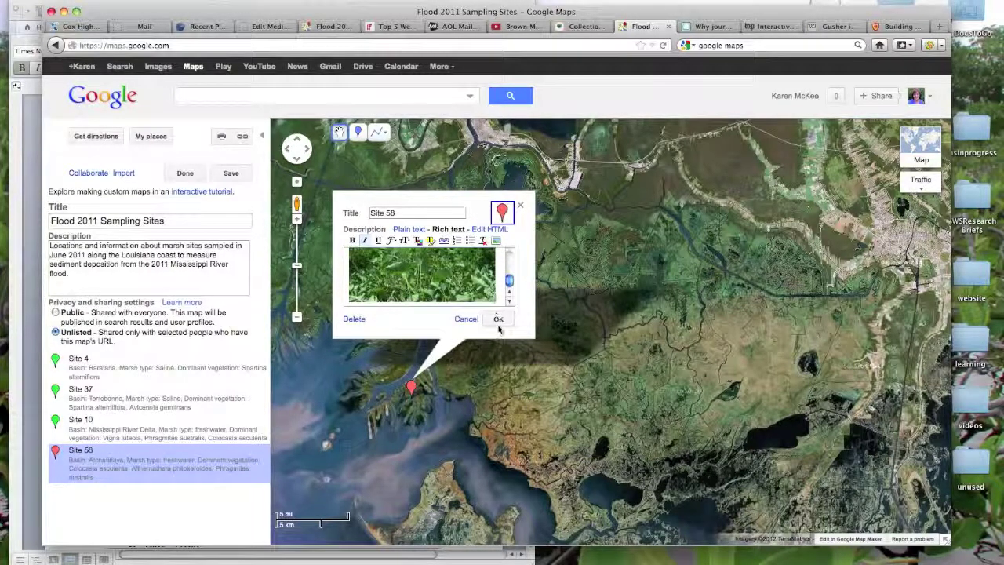
left_click(498, 320)
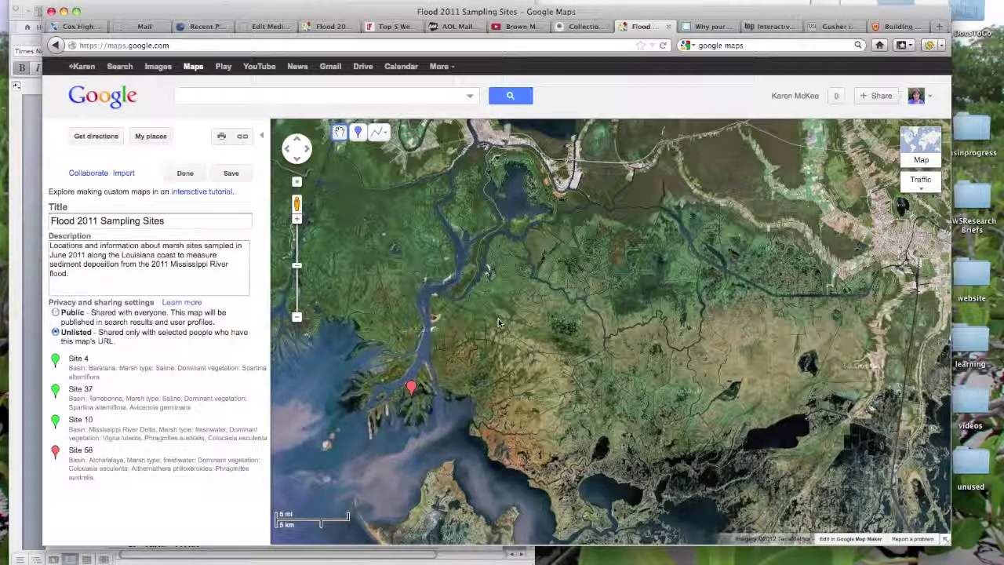
- Reopen Site 58, scroll its description to verify the marsh photo, and save the map
left_click(412, 387)
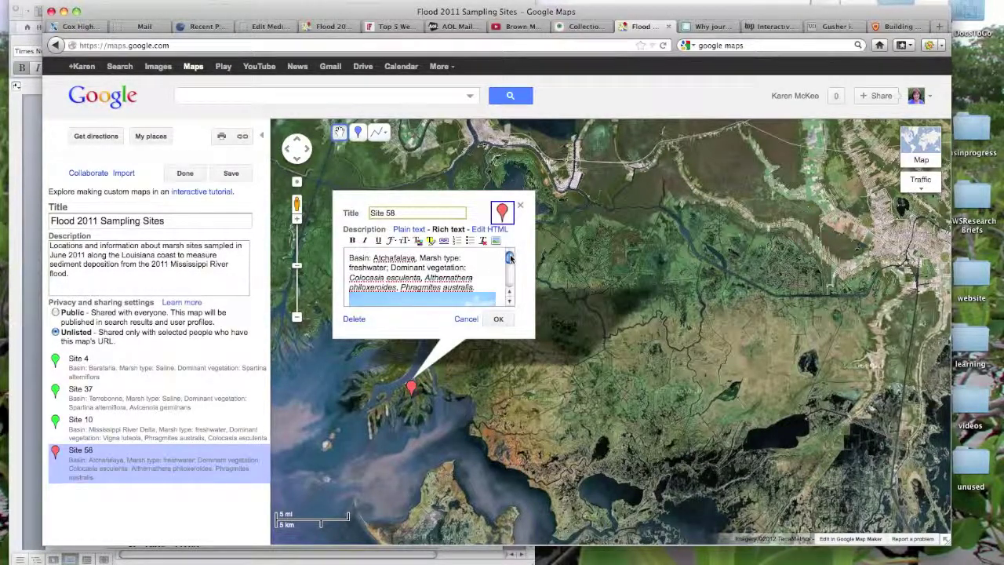
mouse_move(510, 258)
left_mouse_down()
mouse_move(509, 276)
mouse_move(508, 256)
left_mouse_up()
left_click_drag(509, 257, 509, 287)
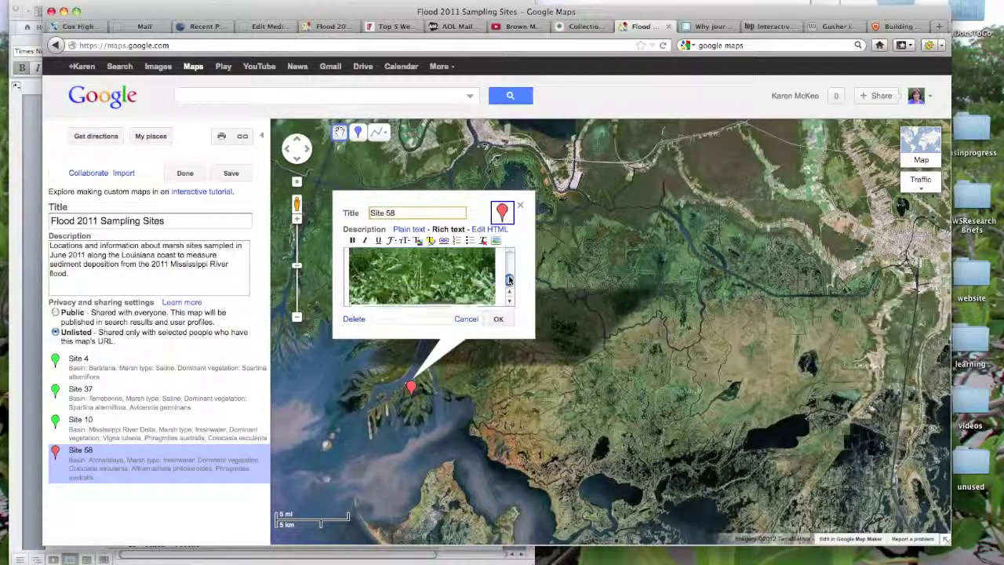
left_click(497, 319)
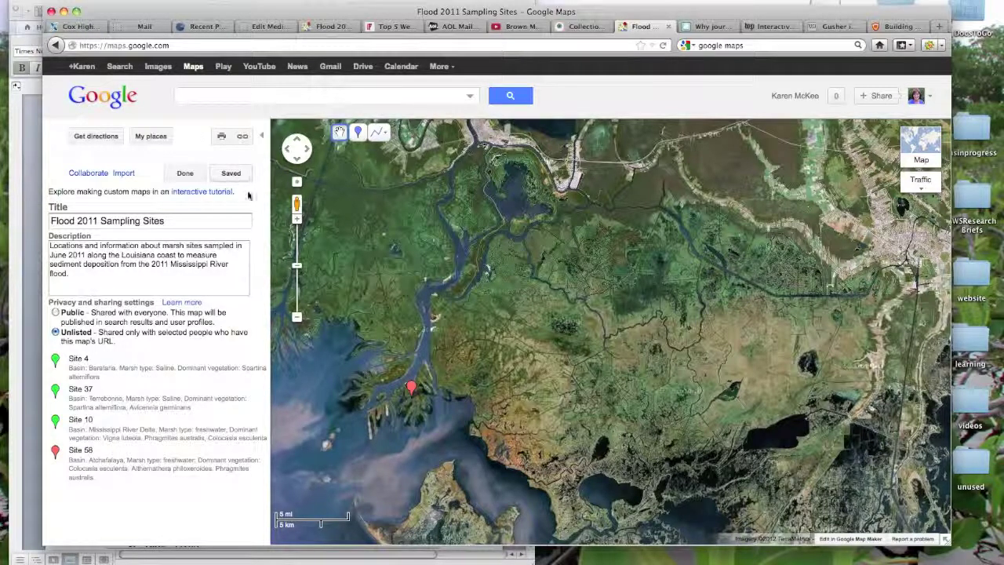
- Open the map's Customize embed preview and zoom and pan it to fit all four sites
left_click(243, 138)
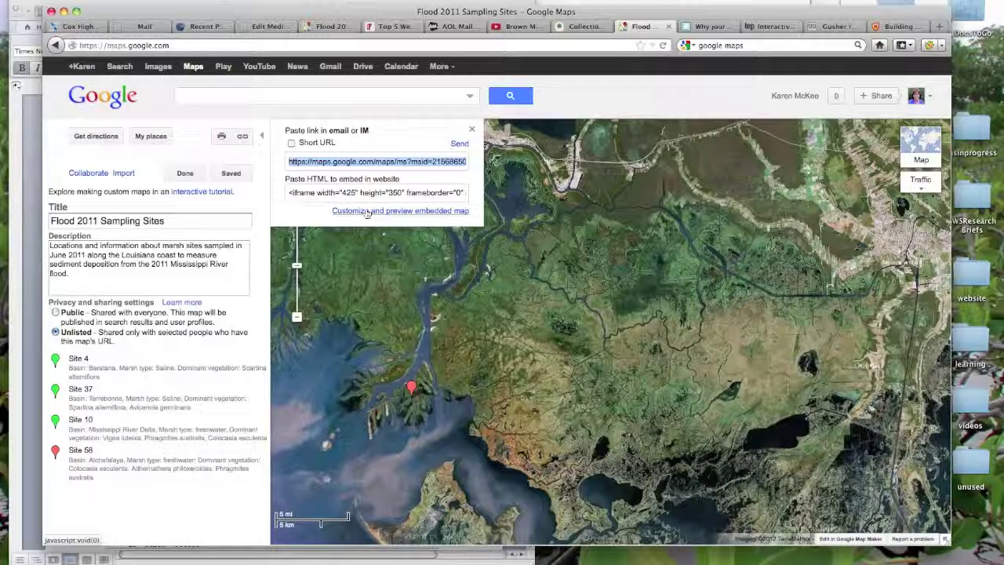
left_click(420, 212)
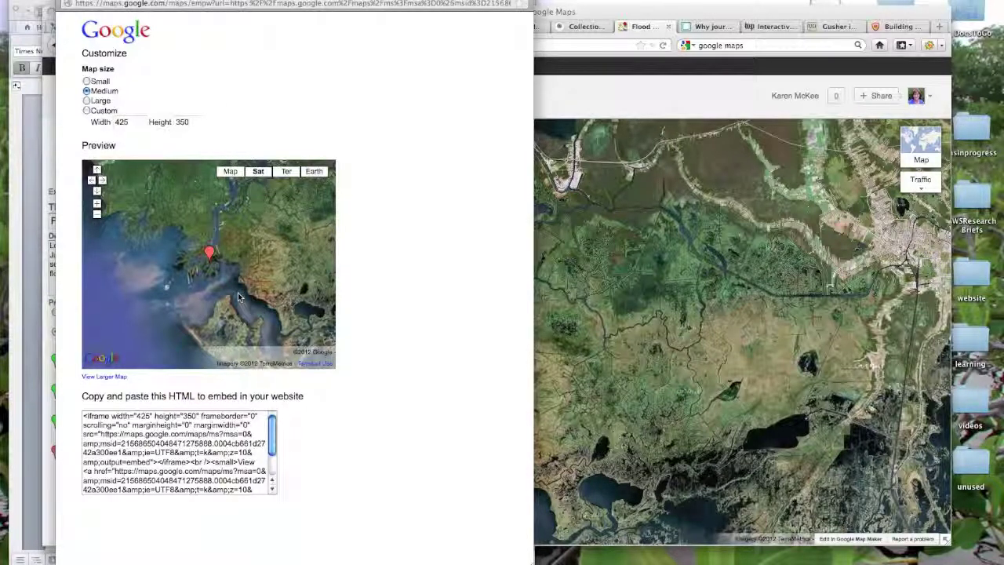
left_click(97, 215)
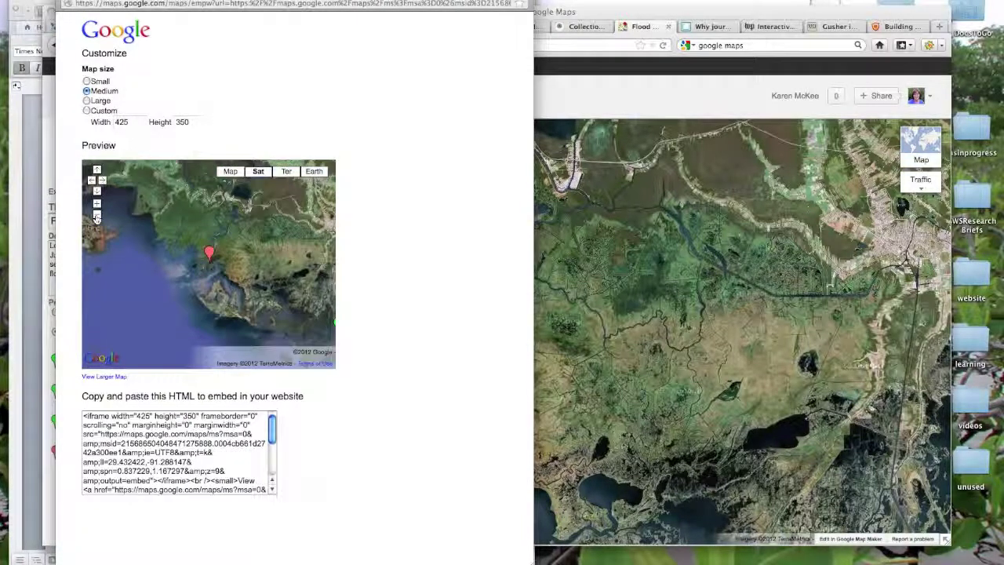
left_click(96, 216)
left_click_drag(168, 264, 102, 265)
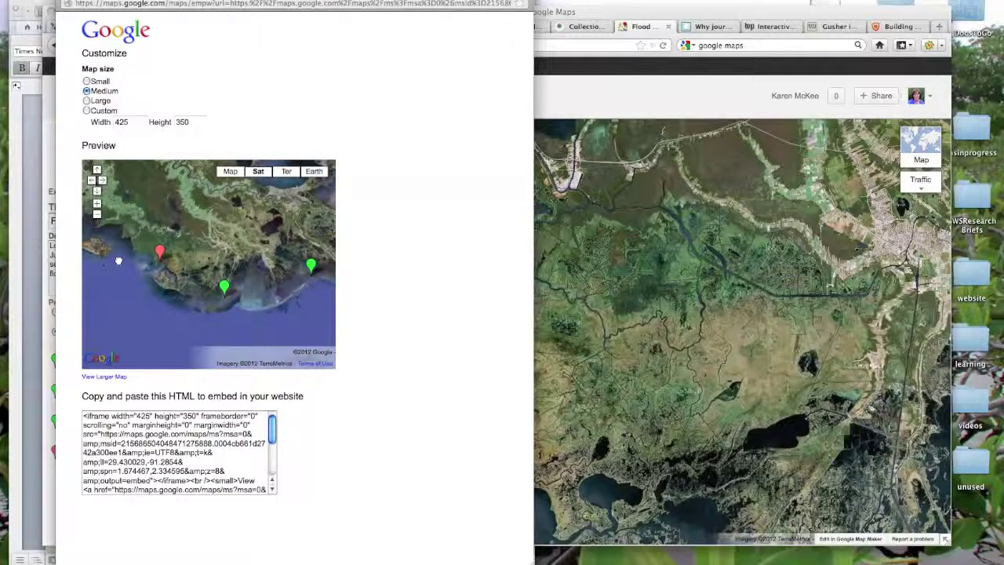
left_click(97, 216)
left_click_drag(157, 275, 159, 294)
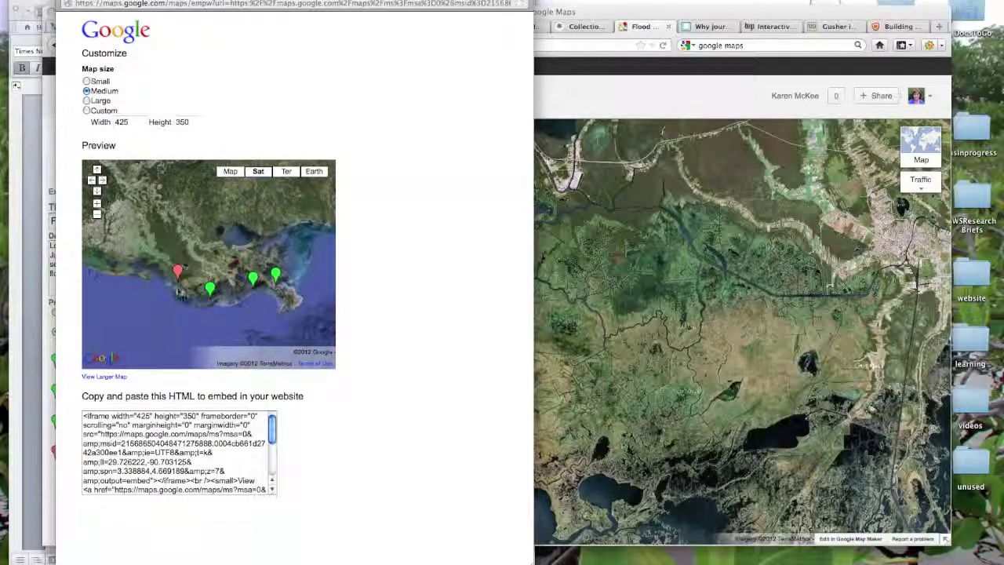
- Compare Map and Terrain styles, keep Satellite, and copy the updated iframe embed code
left_click(230, 173)
left_click(258, 171)
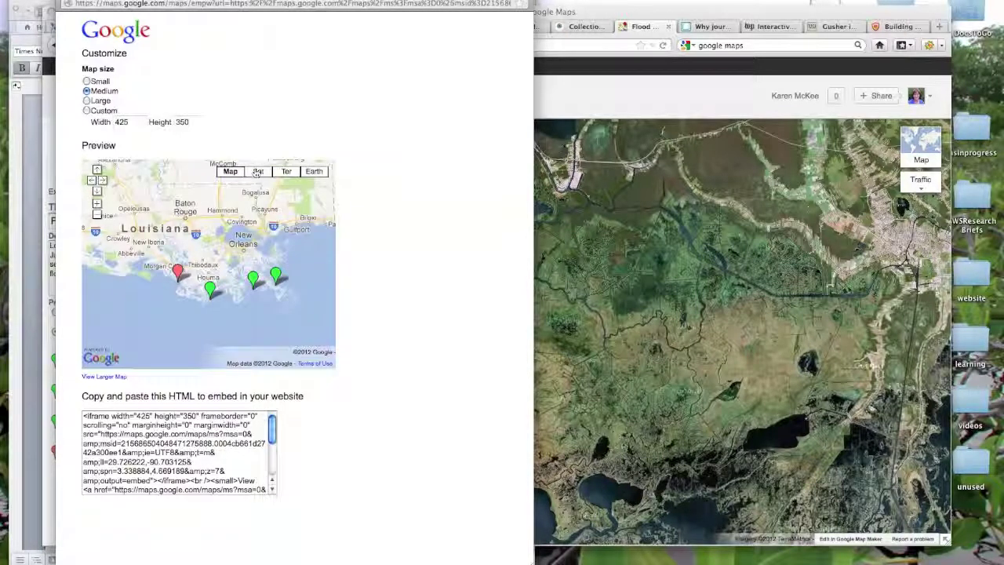
left_click(287, 172)
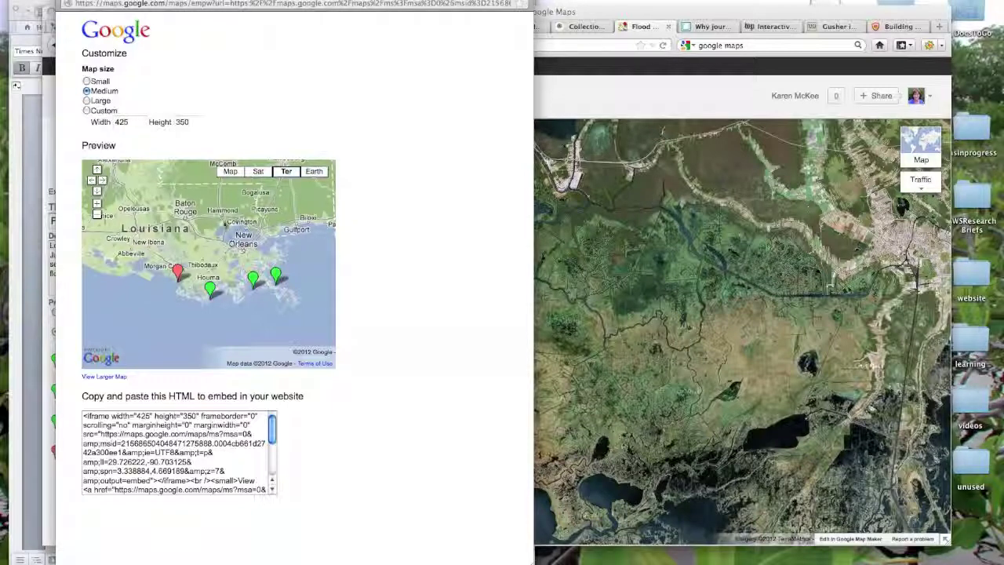
left_click(258, 172)
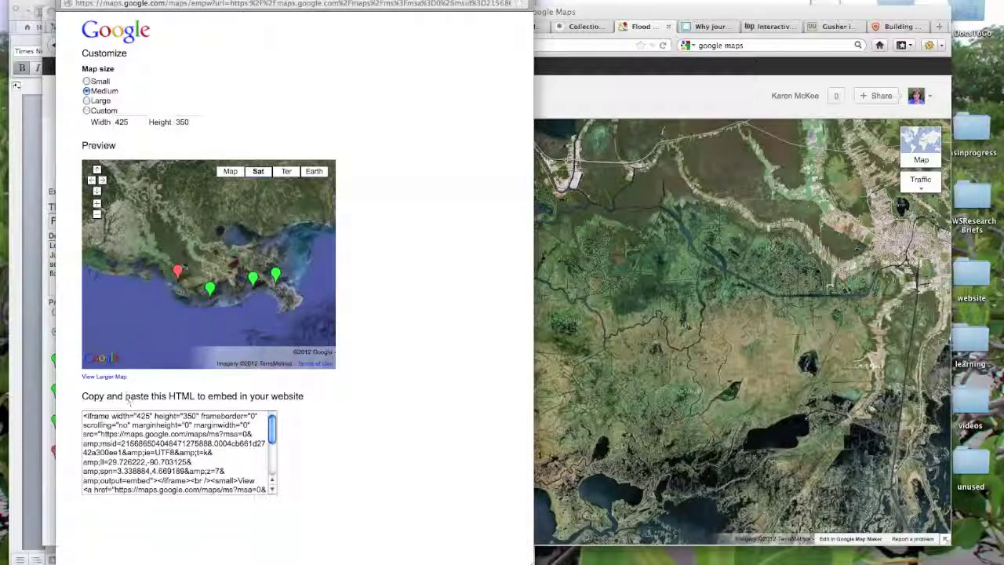
left_click_drag(83, 416, 236, 502)
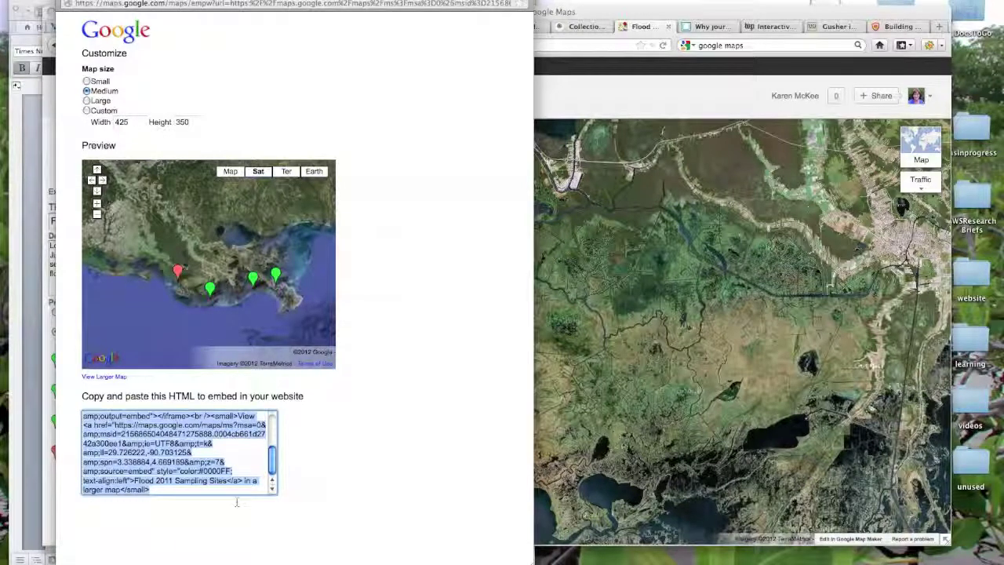
left_click(620, 107)
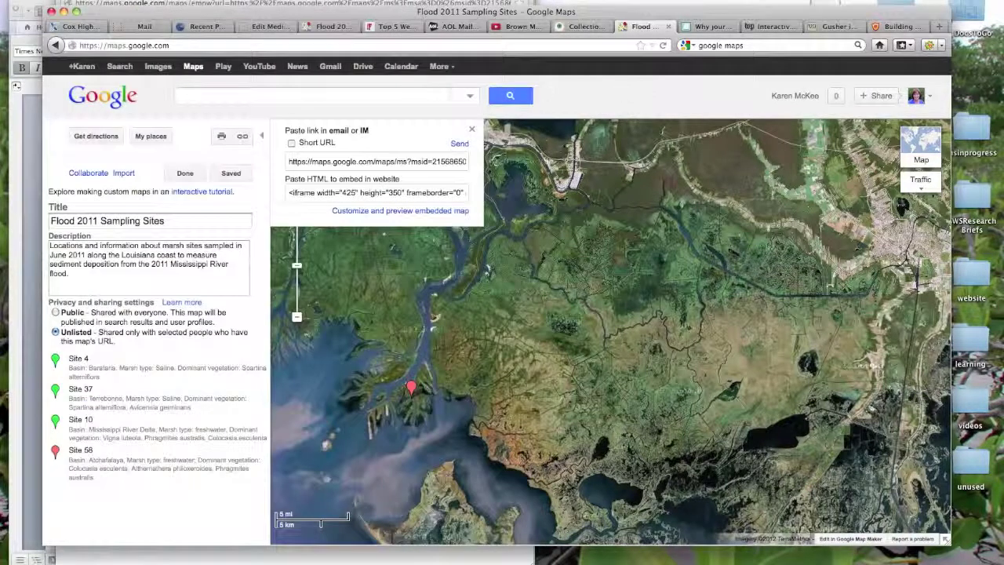
- Open the WordPress Study Sites page for editing from All Pages
left_click(267, 26)
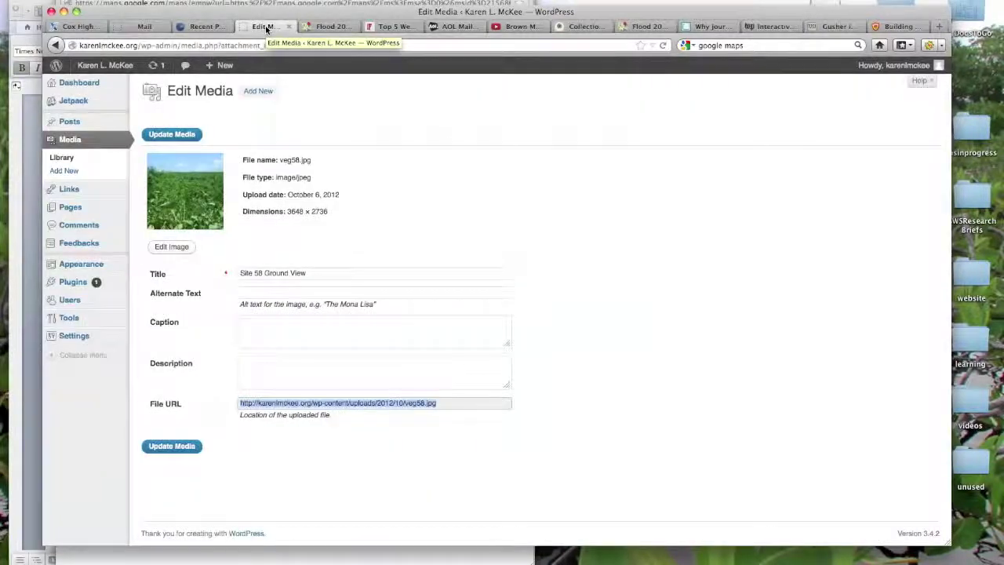
mouse_move(70, 207)
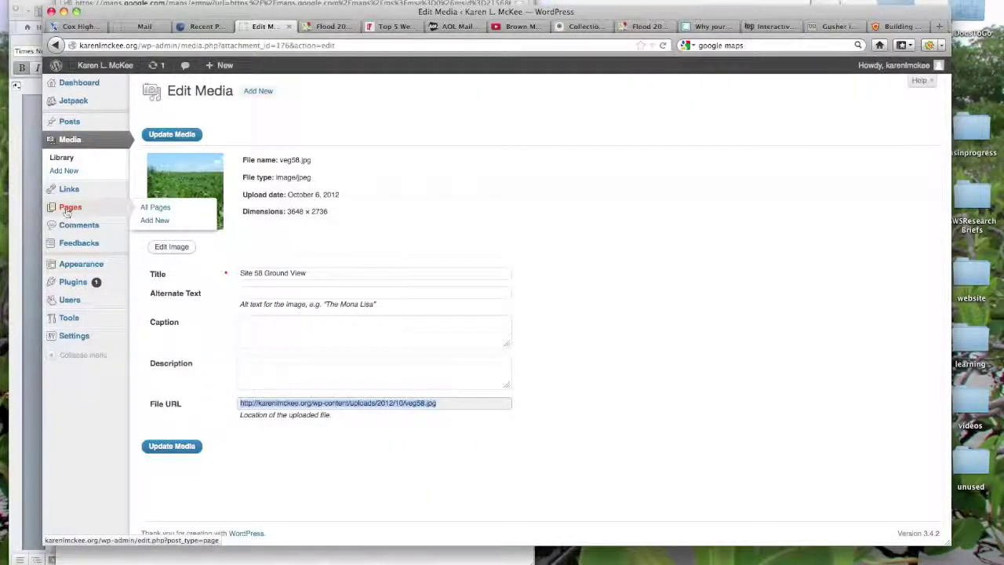
left_click(156, 209)
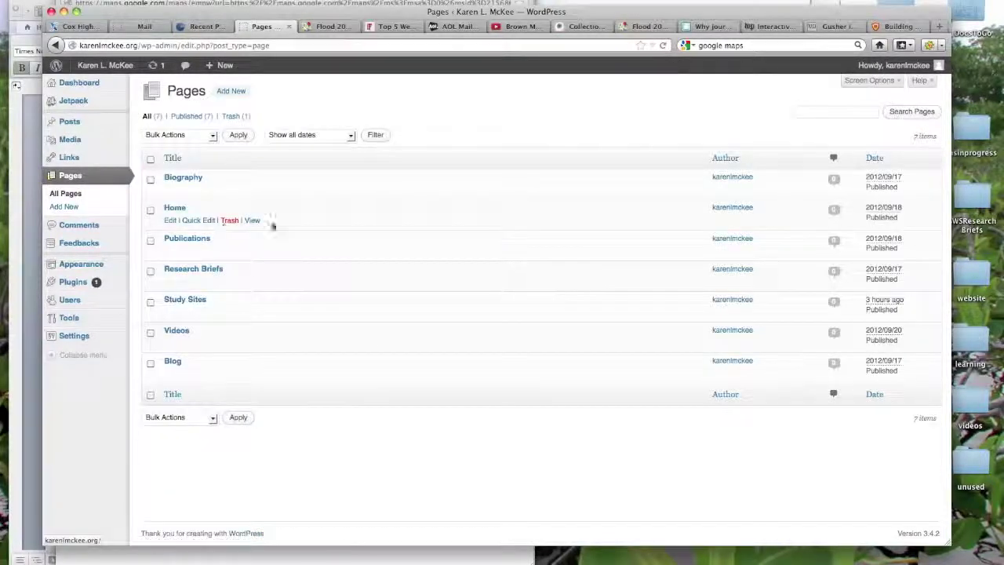
left_click(194, 301)
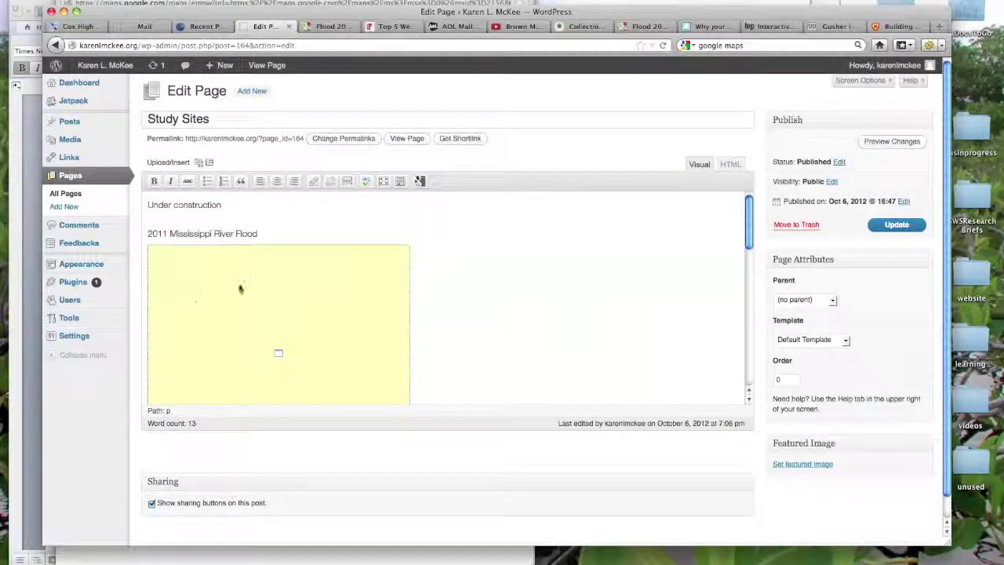
- Delete the old embedded map and its 'View Flood 2011 Sampling Sites' link line
left_click(382, 266)
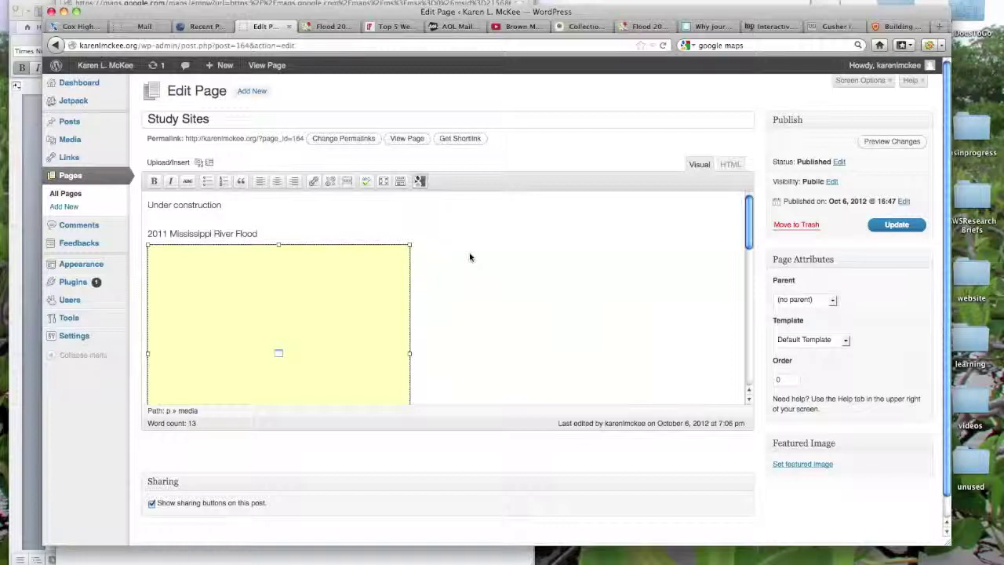
key("BackSpace")
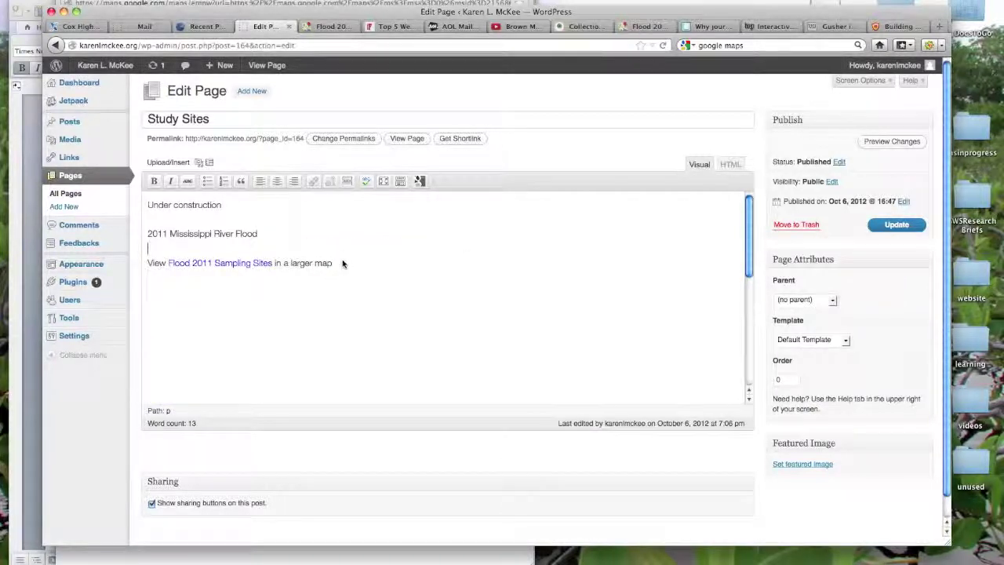
left_click_drag(343, 265, 147, 270)
key("BackSpace")
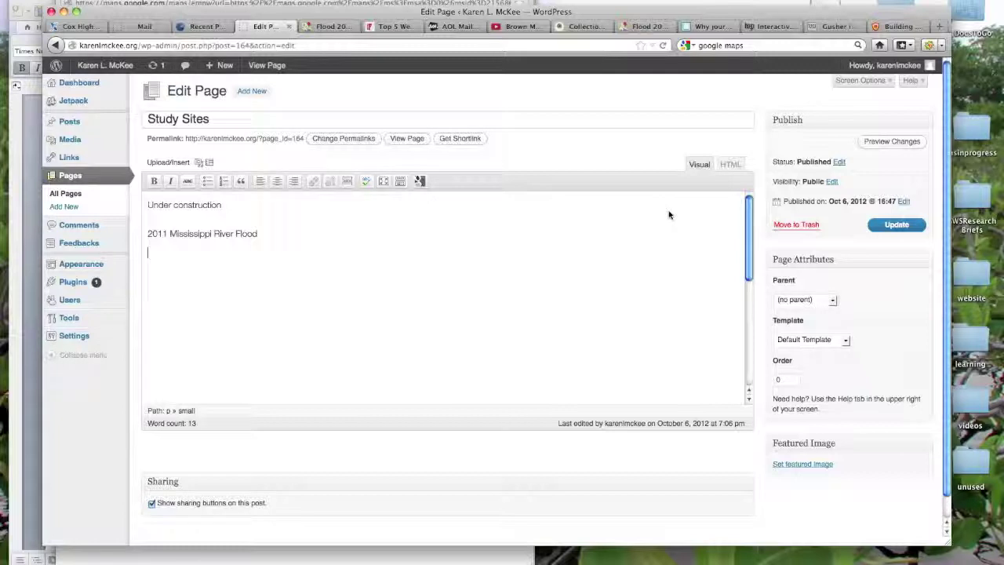
- Paste the new iframe code below the 2011 Mississippi River Flood heading in HTML view, then review it
left_click(730, 165)
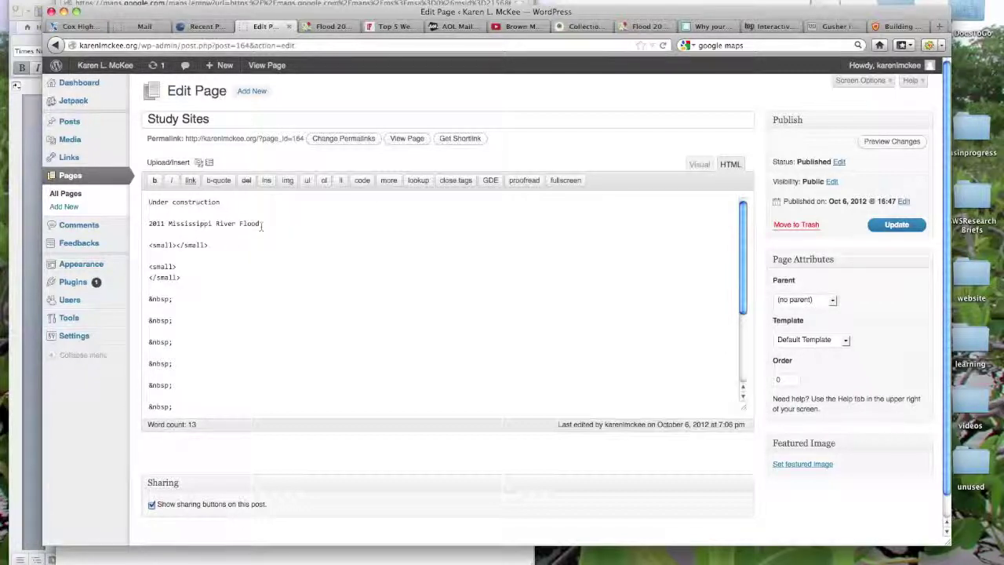
key("Return")
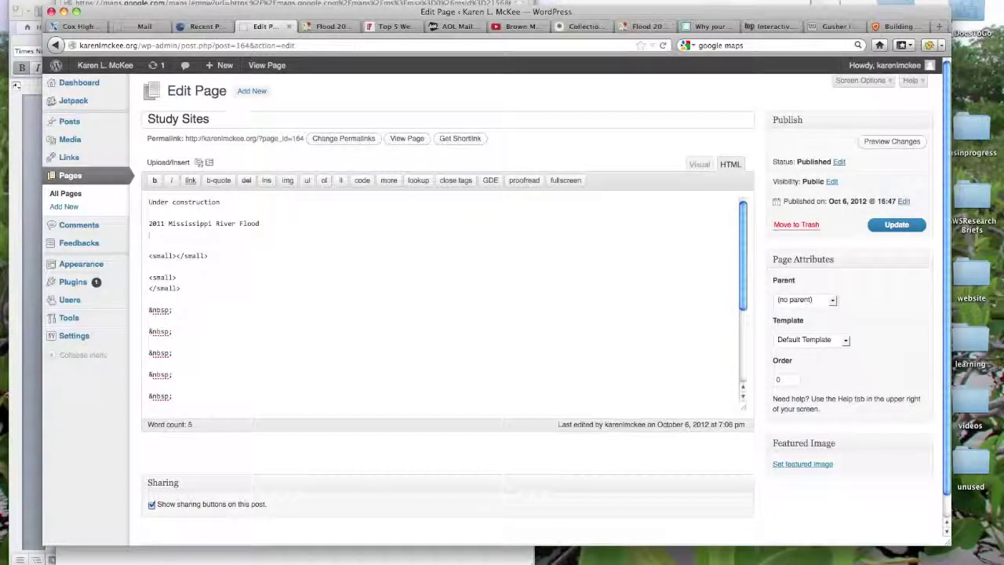
key("Return")
key("super+v")
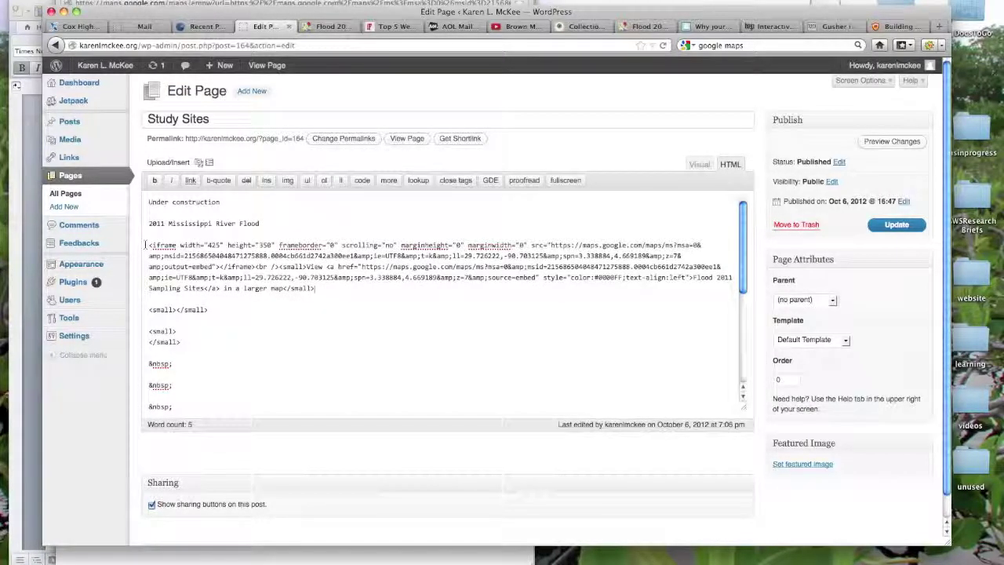
left_click(317, 290)
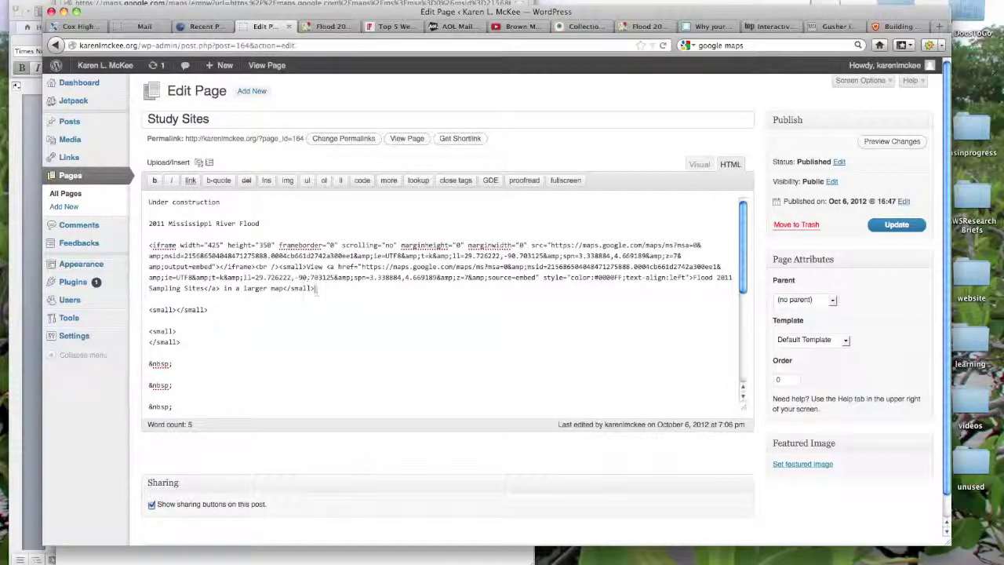
left_click(148, 246)
left_click(698, 165)
scroll(525, 252, "down", 1)
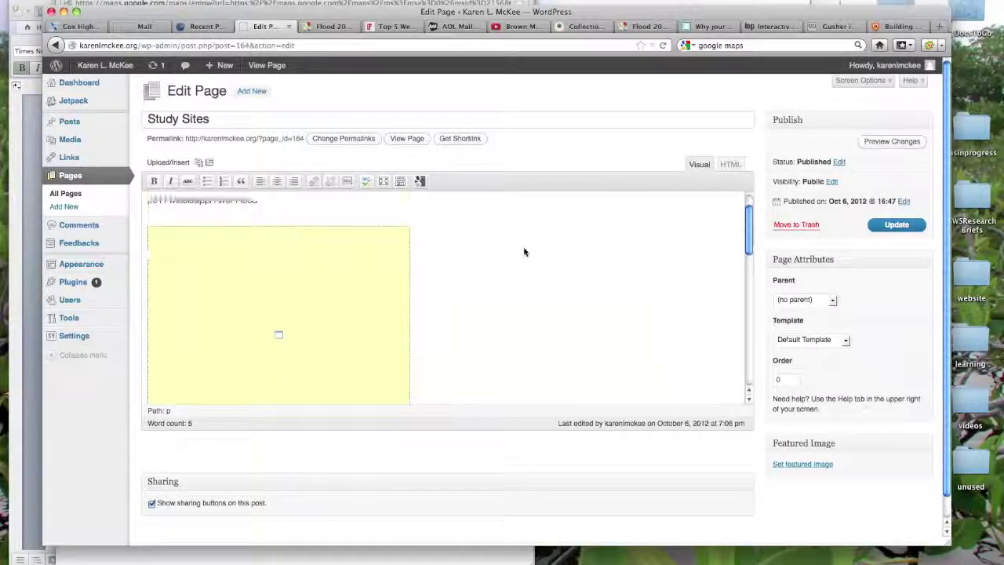
scroll(525, 252, "down", 3)
scroll(525, 251, "up", 3)
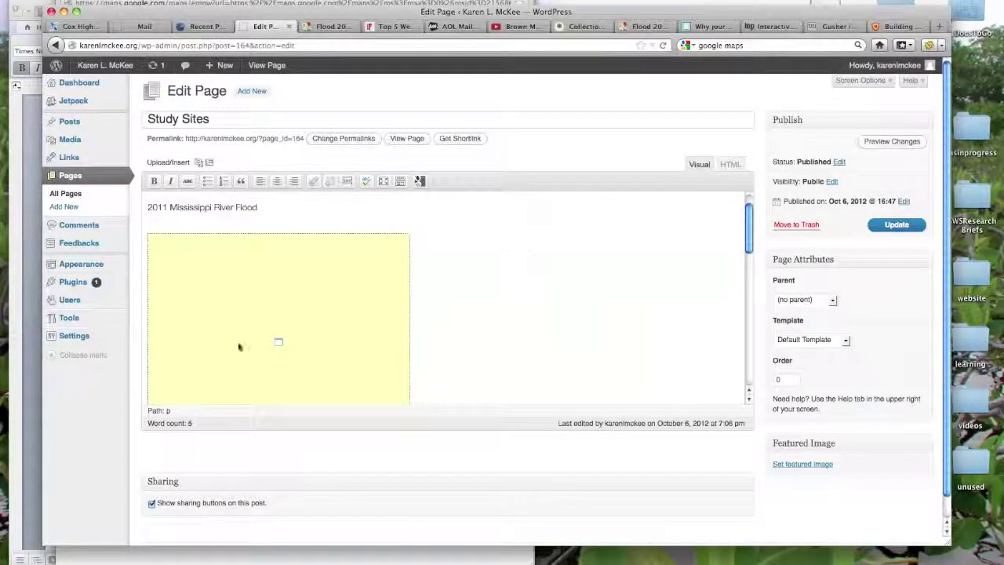
scroll(466, 298, "down", 3)
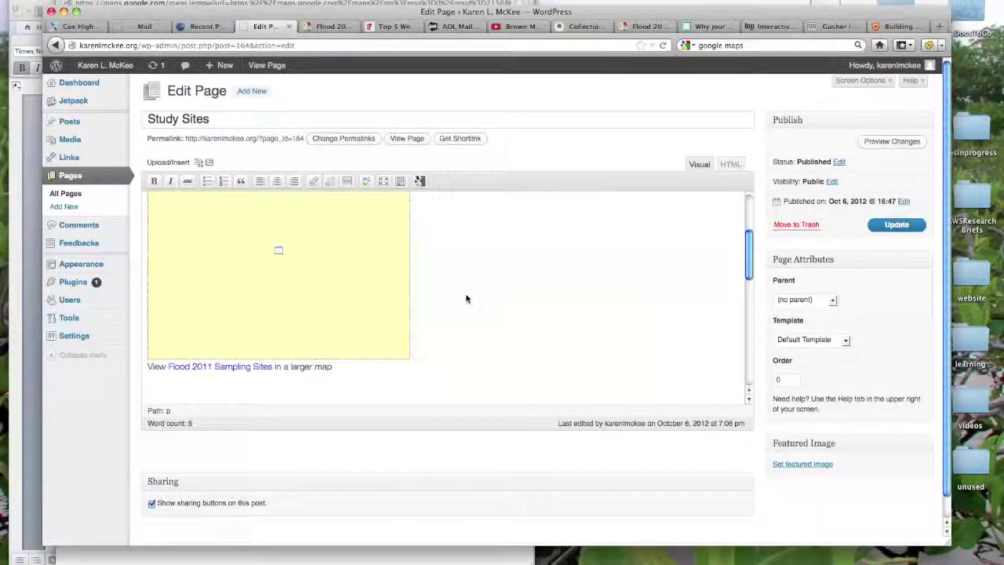
- Update the Study Sites page and preview the saved changes live
left_click(893, 225)
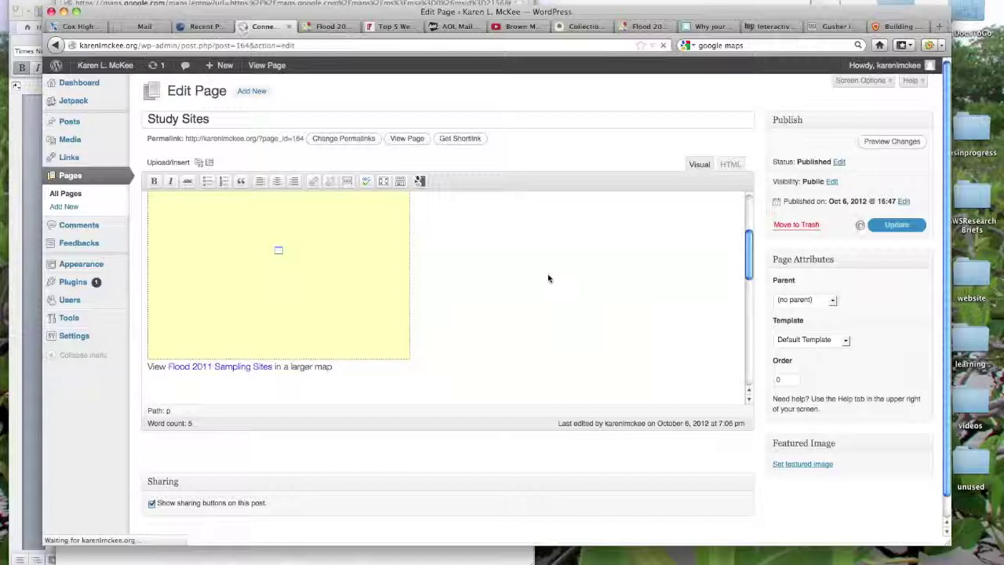
scroll(468, 291, "up", 3)
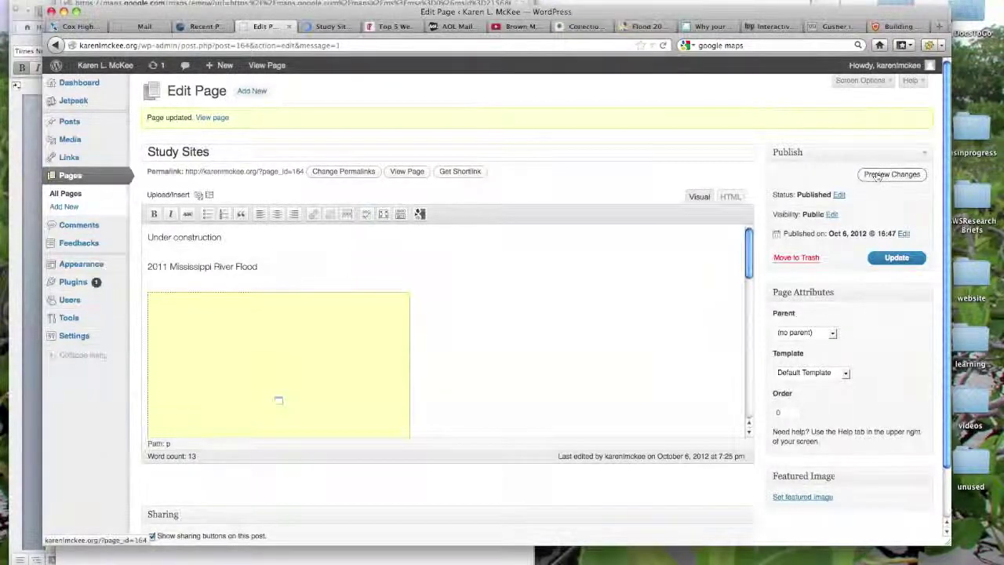
left_click(877, 175)
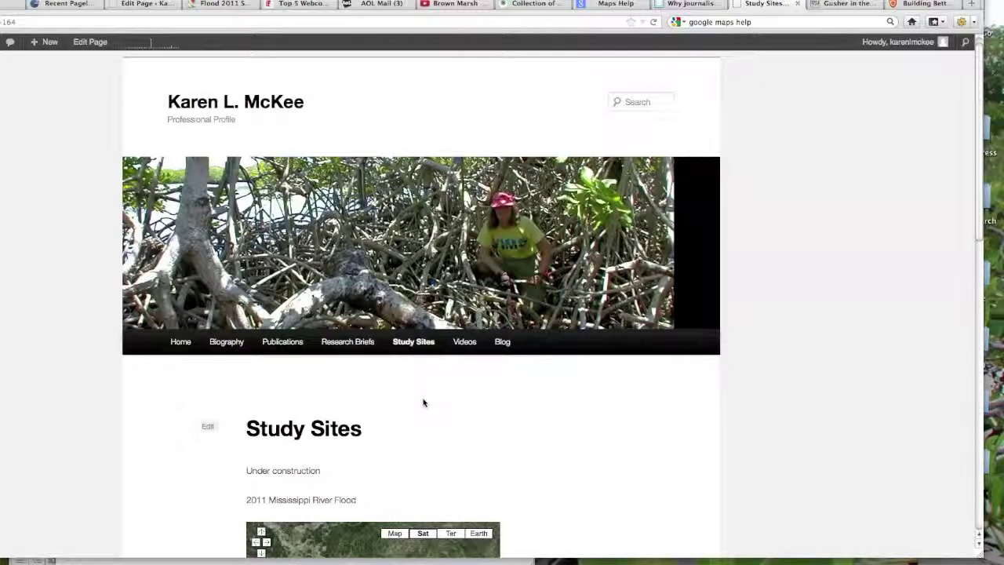
- Scroll the live Study Sites page to view the embedded map, then switch to the full Flood 2011 map
scroll(424, 403, "down", 4)
scroll(502, 405, "down", 4)
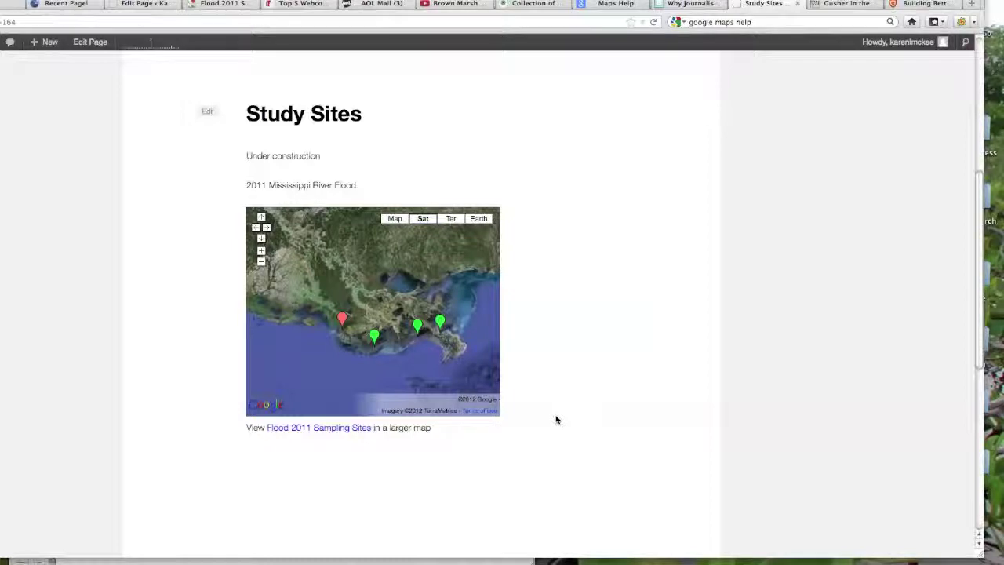
left_click(218, 4)
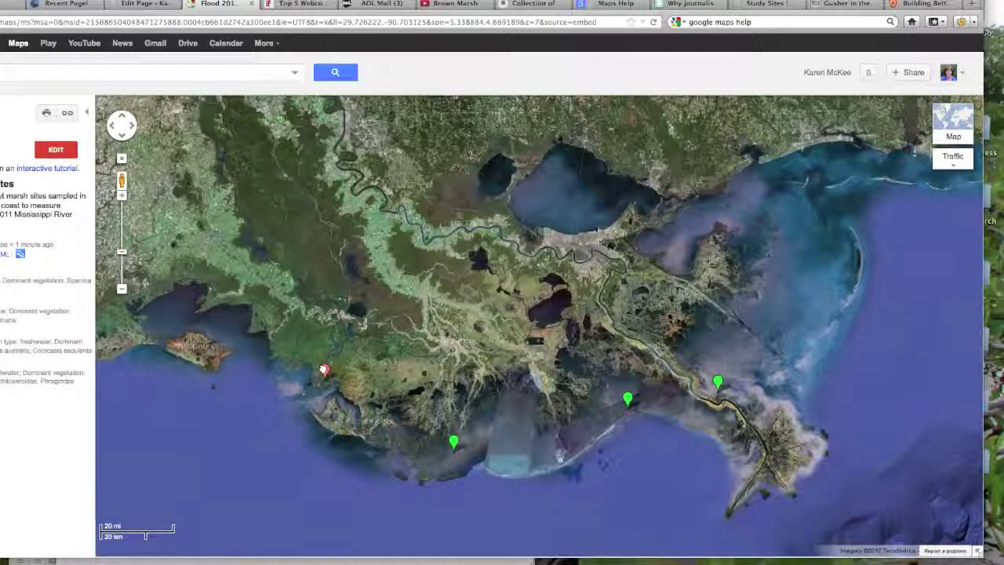
- Open the info windows for Sites 58, 37, 4 and 10, then revisit Sites 37 and 4
left_click(324, 370)
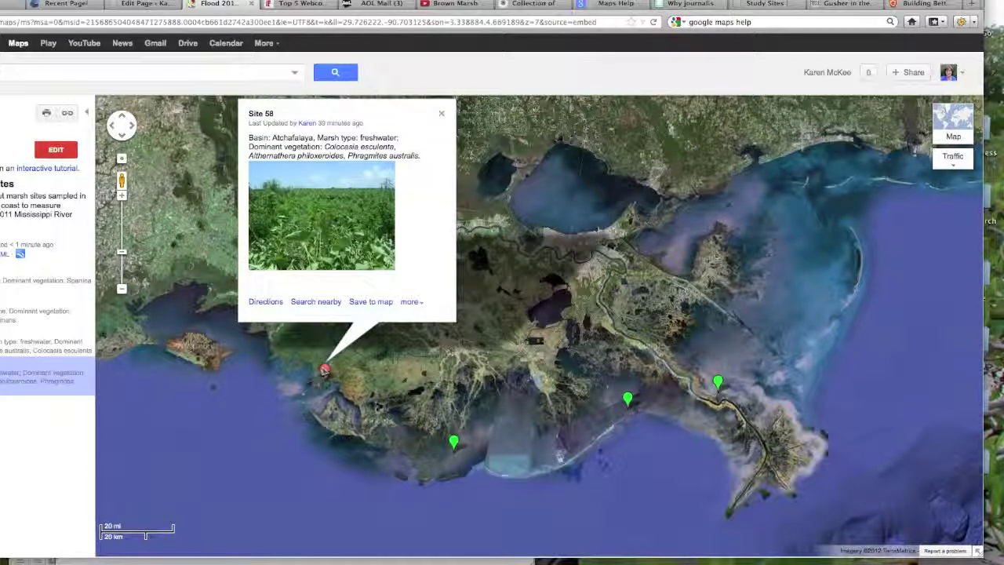
left_click(453, 442)
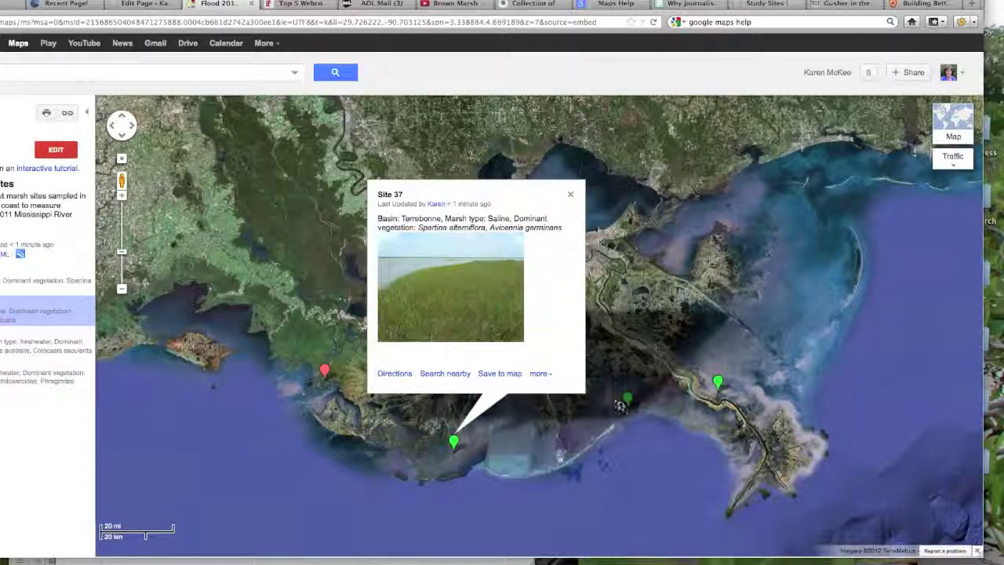
left_click(627, 399)
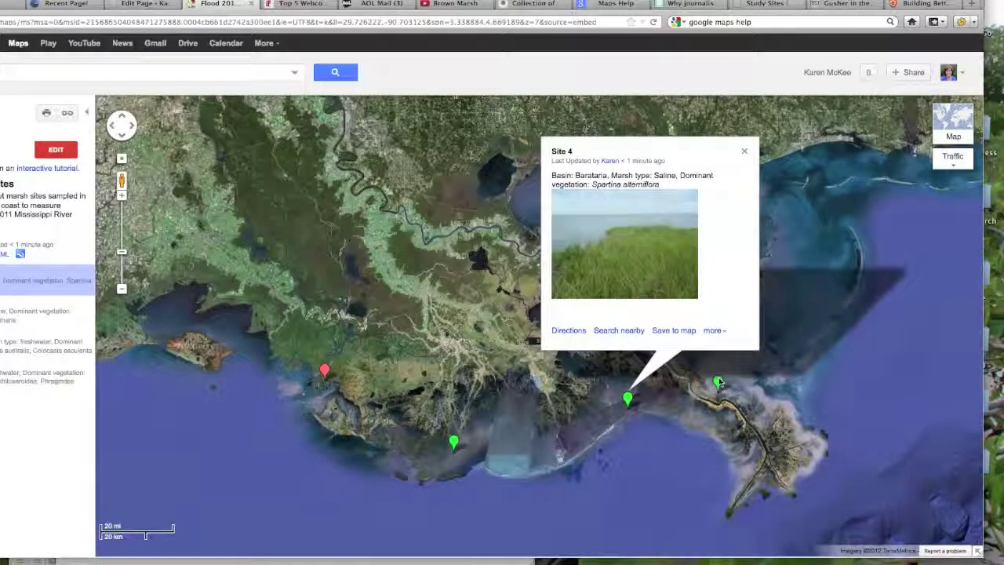
left_click(718, 382)
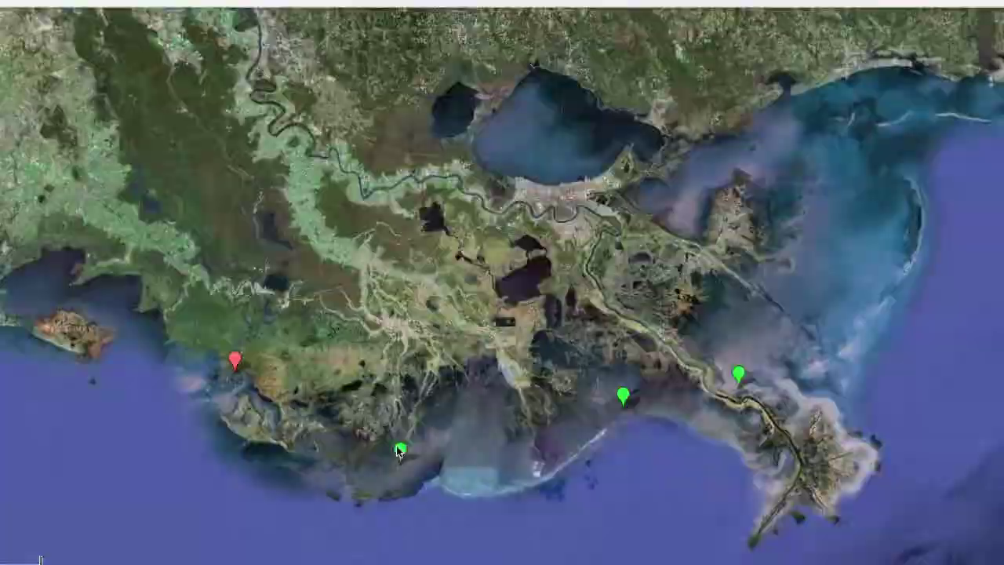
left_click(400, 450)
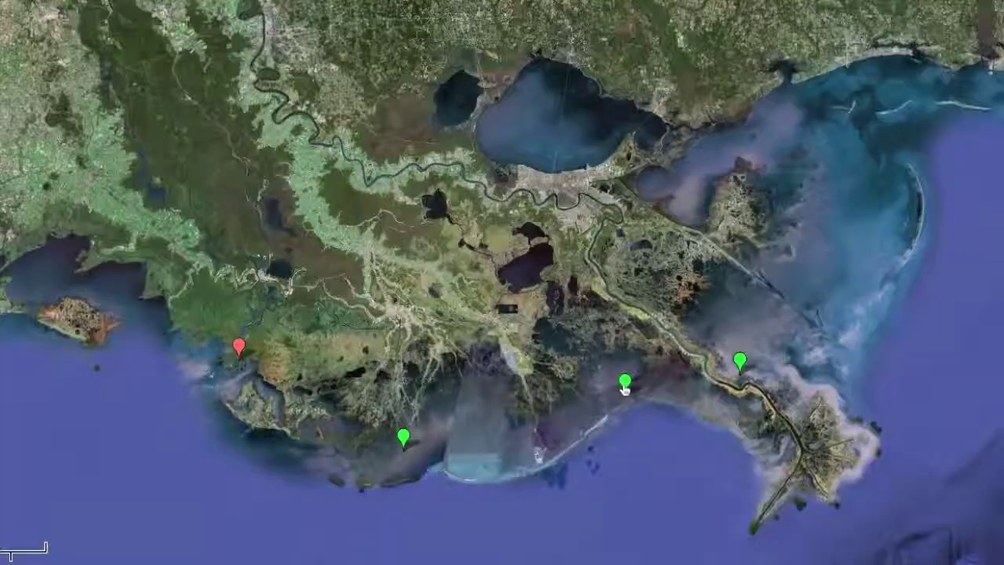
left_click(626, 383)
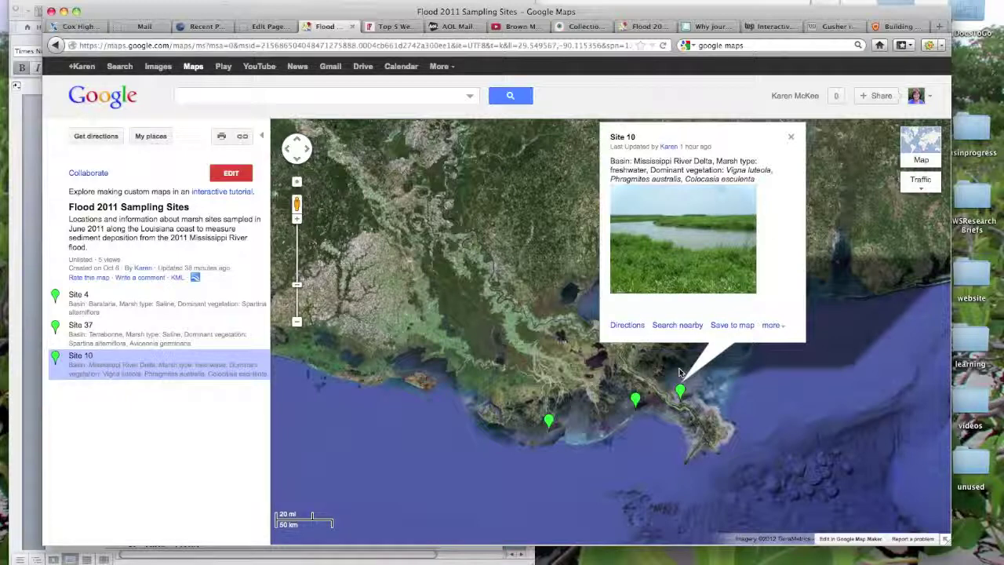
- Close the Site 10 information window
left_click(791, 139)
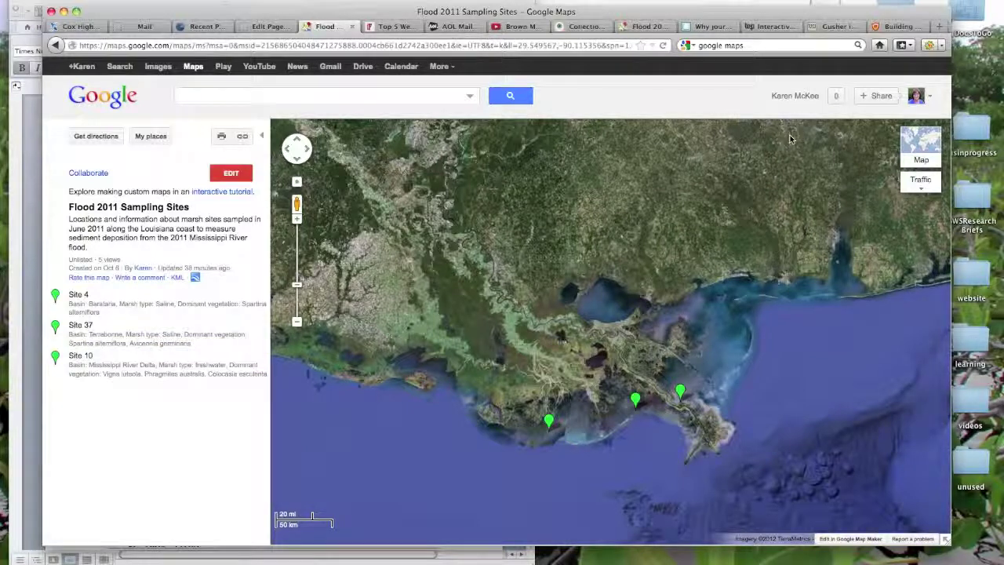